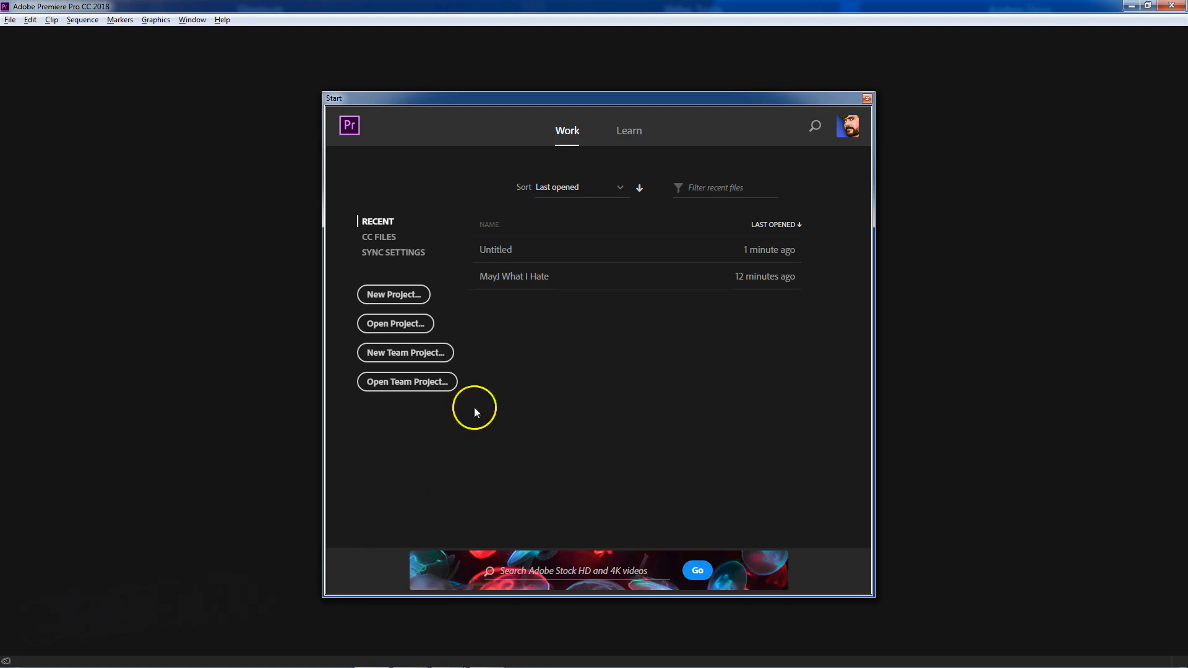
Start a new project and, while choosing its location, create and open a folder named MayJ on the RECOVERY (D:) drive.
{"action": "left_click", "coordinate": [394, 295]}
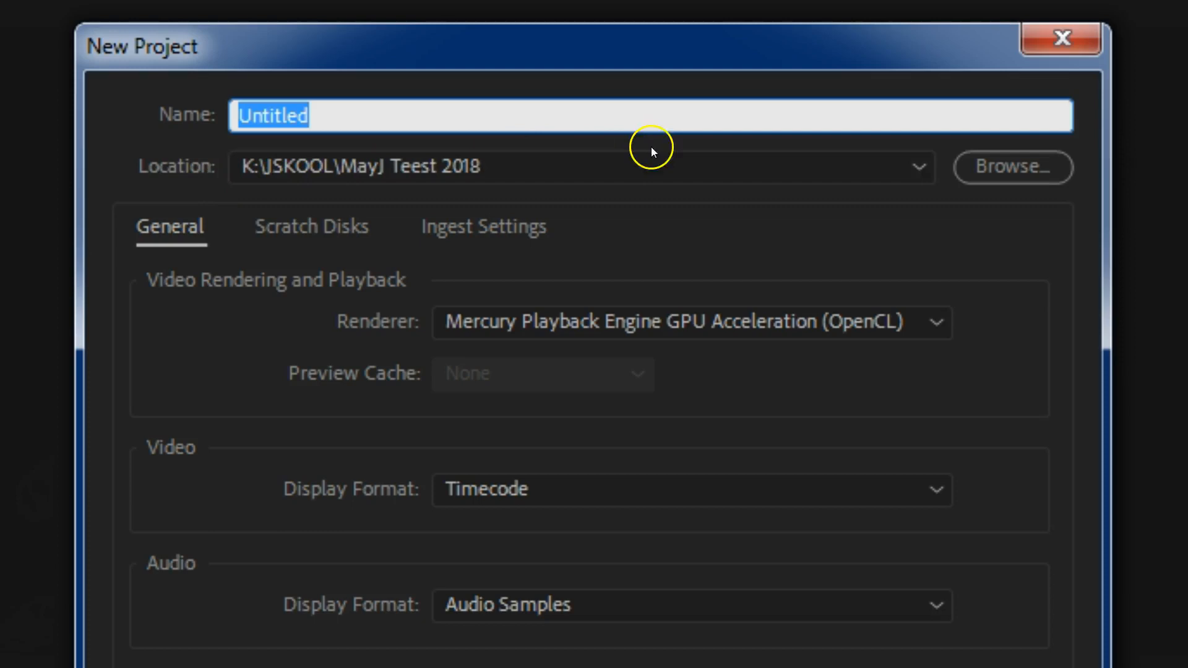
{"action": "left_click", "coordinate": [1007, 166]}
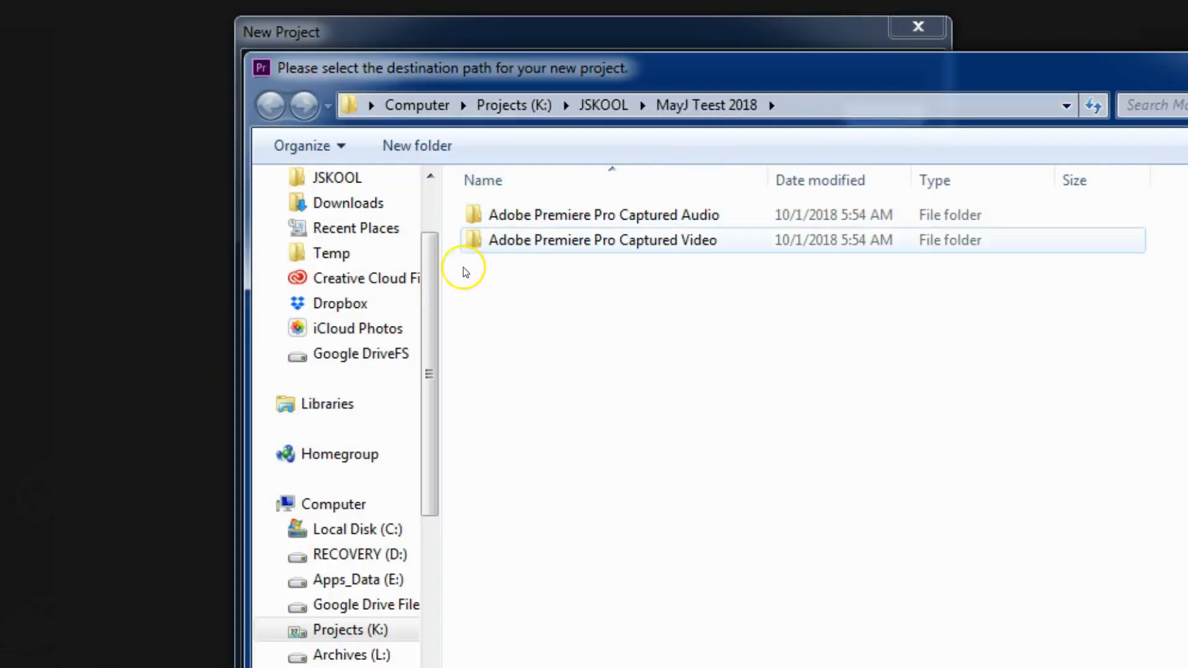
{"action": "left_click", "coordinate": [358, 555]}
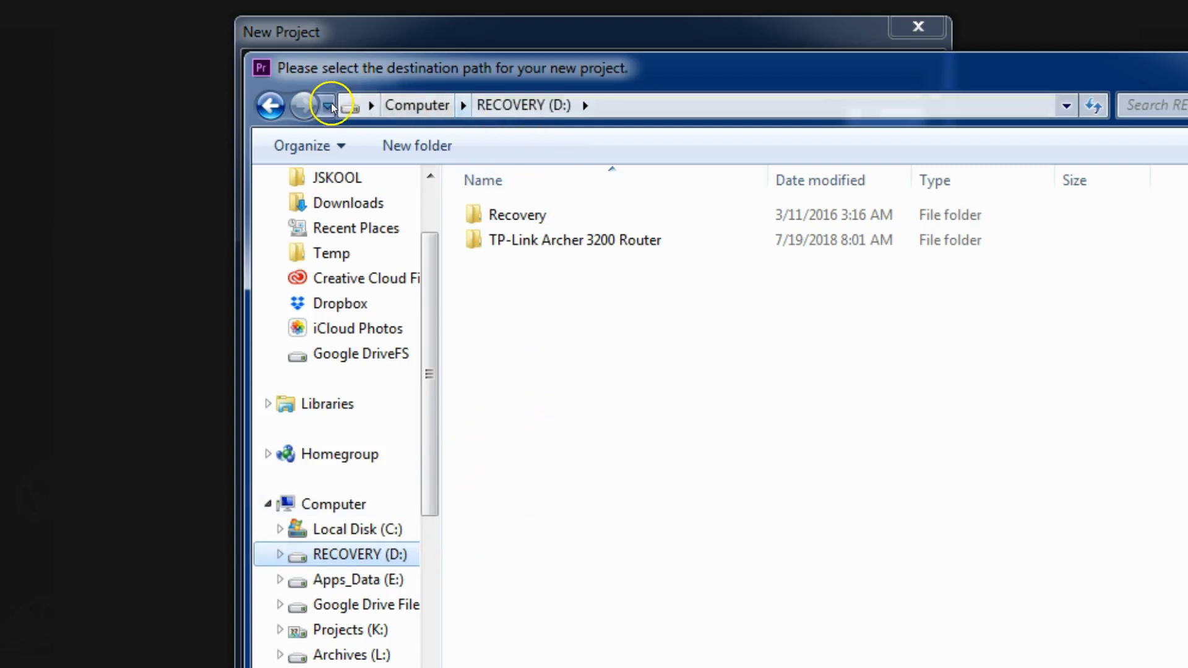
{"action": "left_click", "coordinate": [420, 146]}
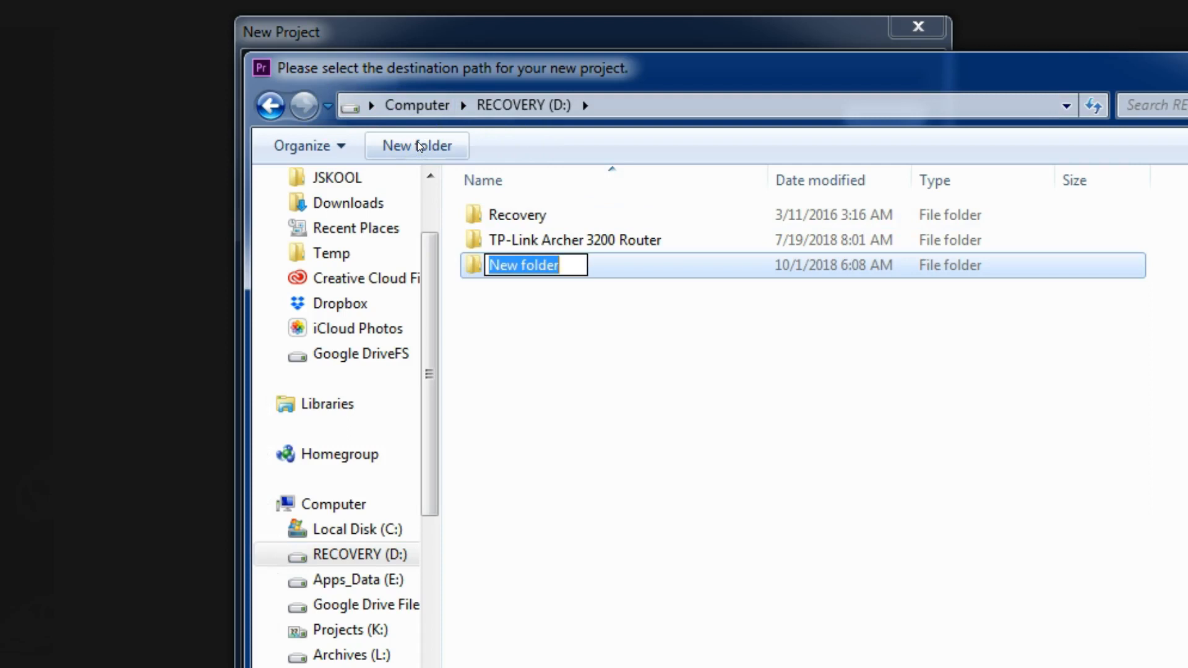
{"action": "type", "text": "MayJ"}
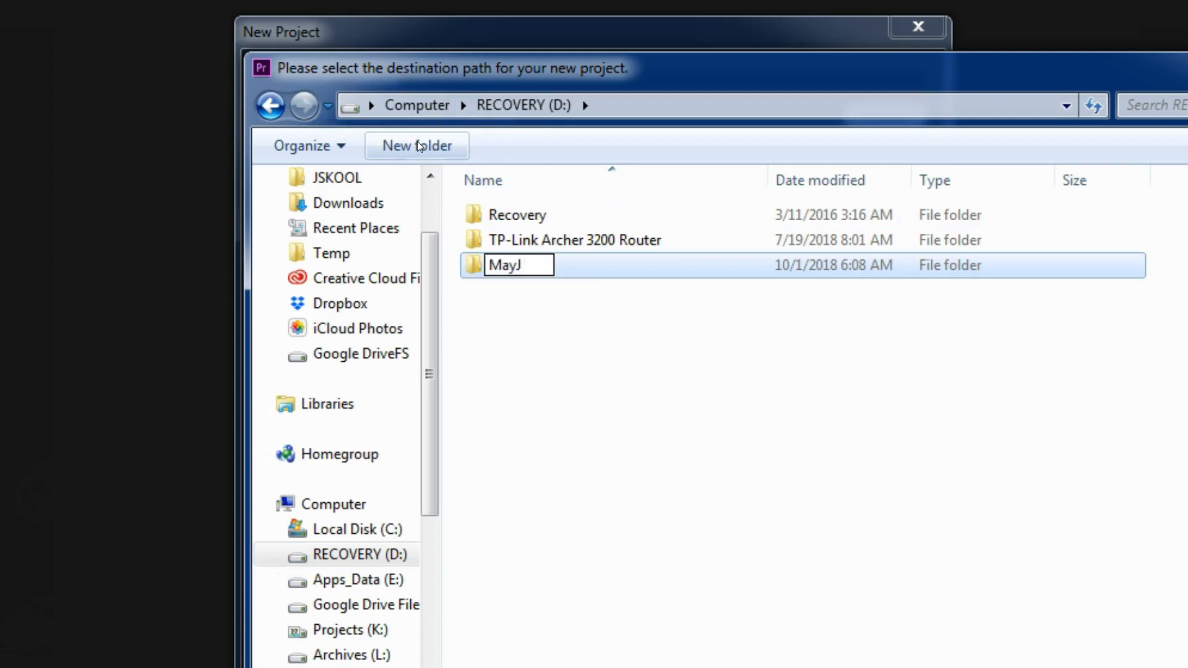
{"action": "key", "text": "Return"}
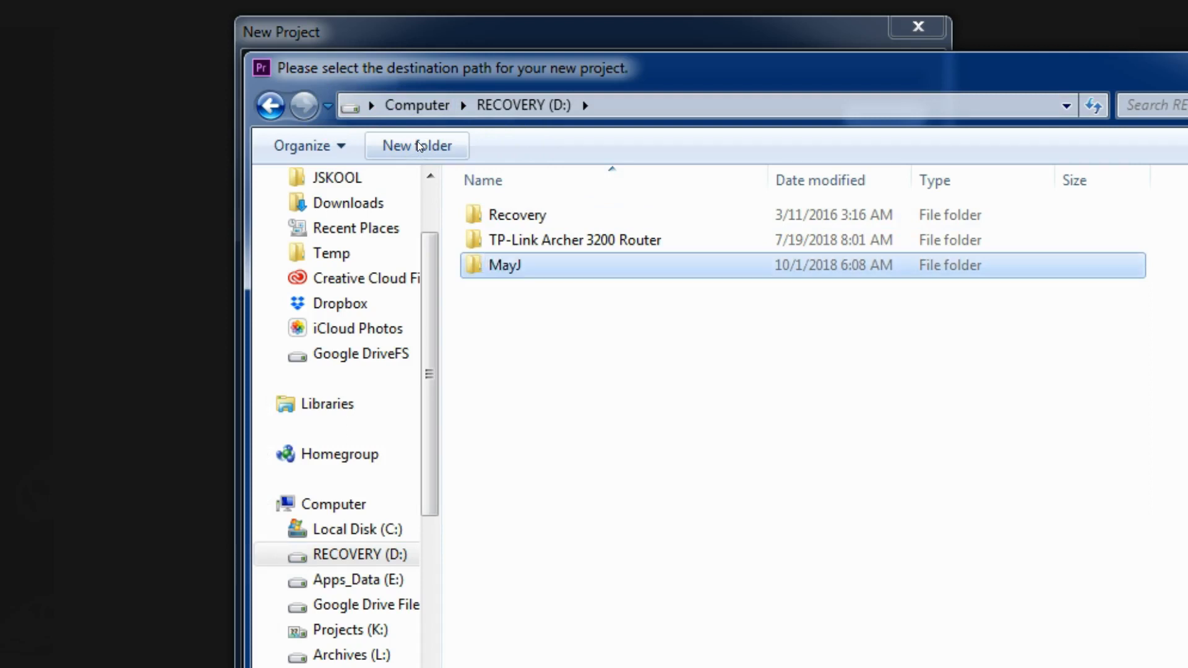
{"action": "key", "text": "Return"}
Create a subfolder named "01 FIrst Project" inside MayJ and select it as the project location.
{"action": "left_click", "coordinate": [419, 145]}
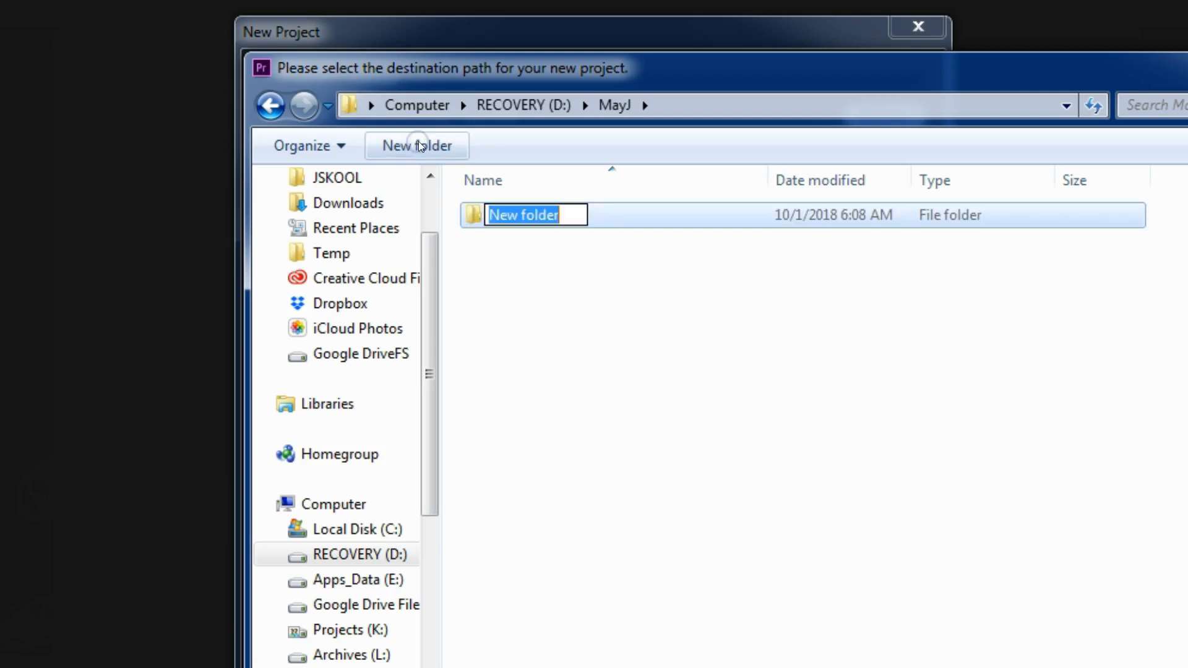
{"action": "type", "text": "02"}
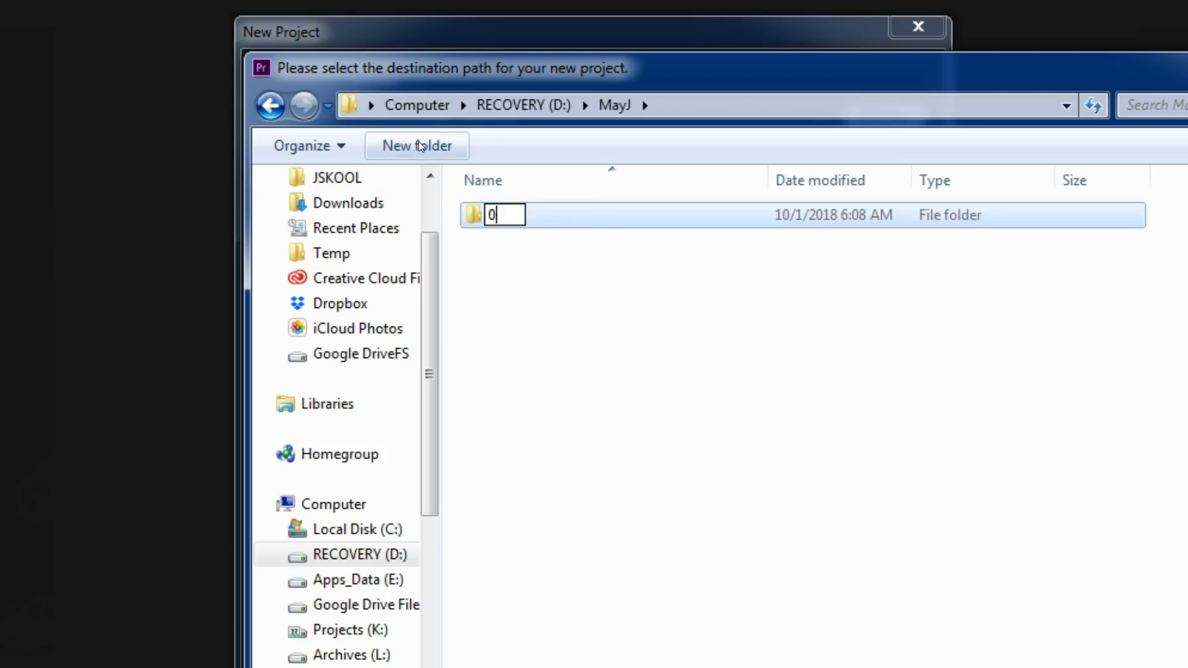
{"action": "key", "text": "BackSpace"}
{"action": "type", "text": "1 FIrst Project"}
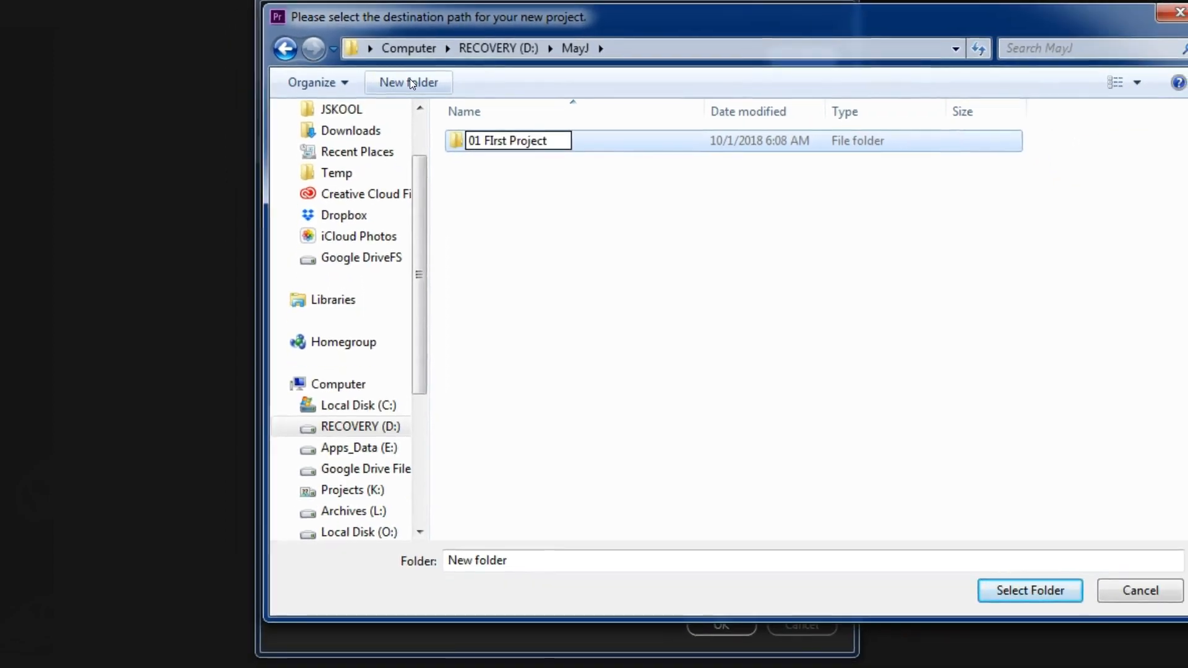
{"action": "key", "text": "Return"}
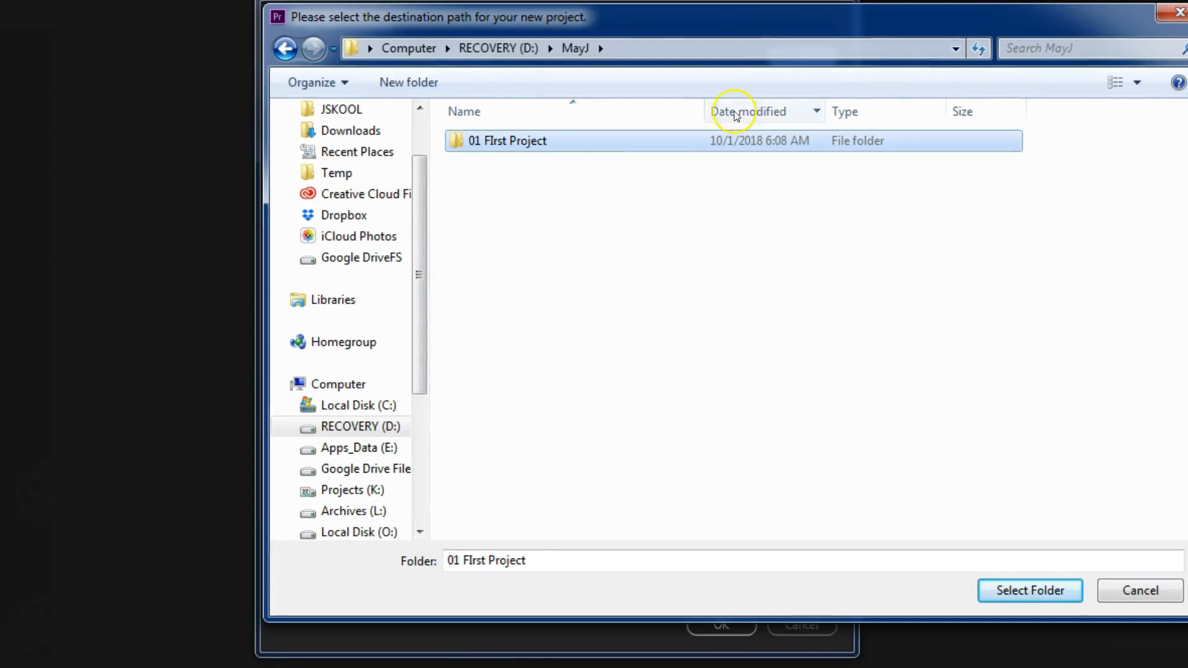
{"action": "left_click", "coordinate": [1034, 598]}
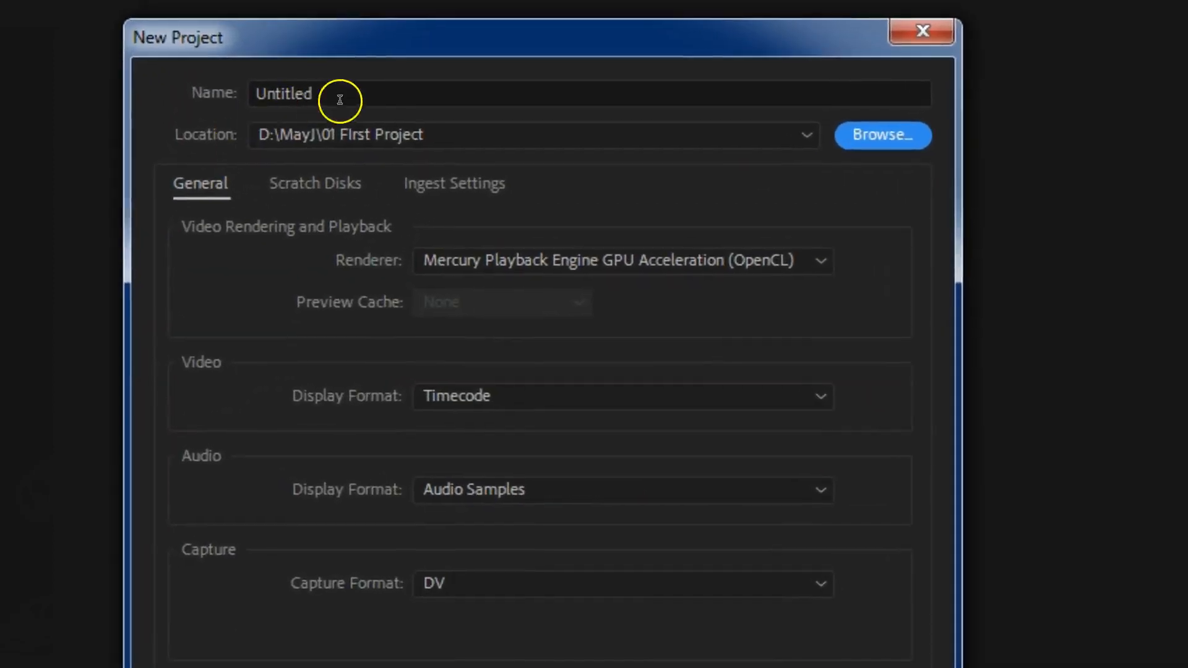
Name the new project "MayJ What I Hate".
{"action": "left_click", "coordinate": [367, 73]}
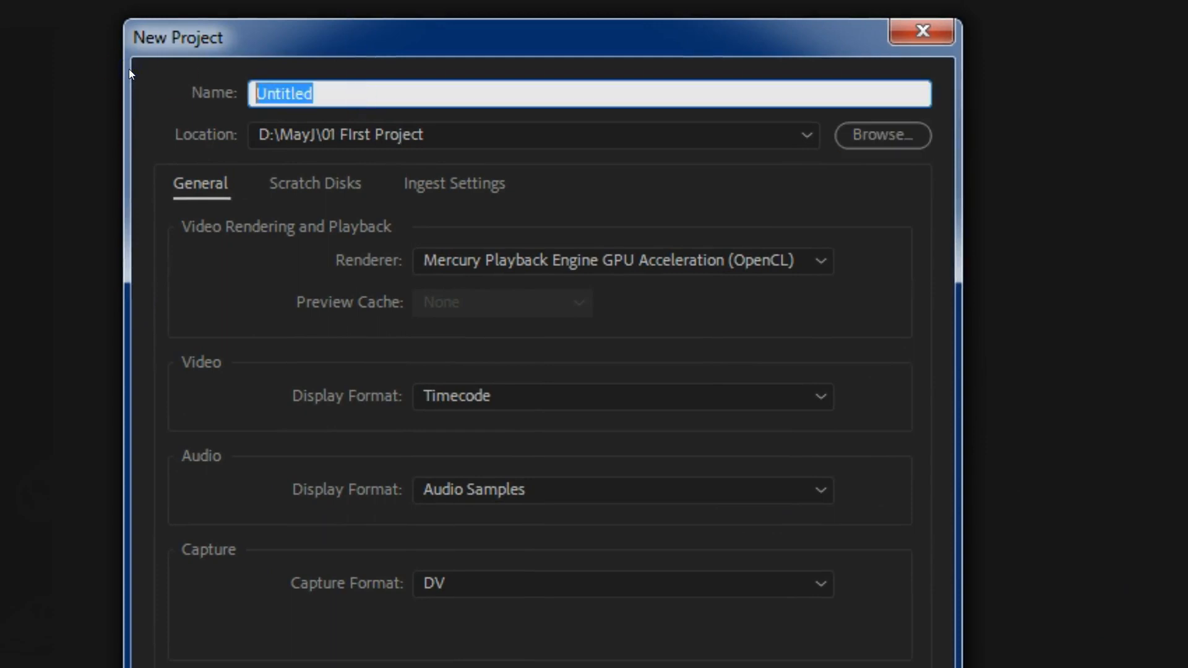
{"action": "type", "text": "MayJ"}
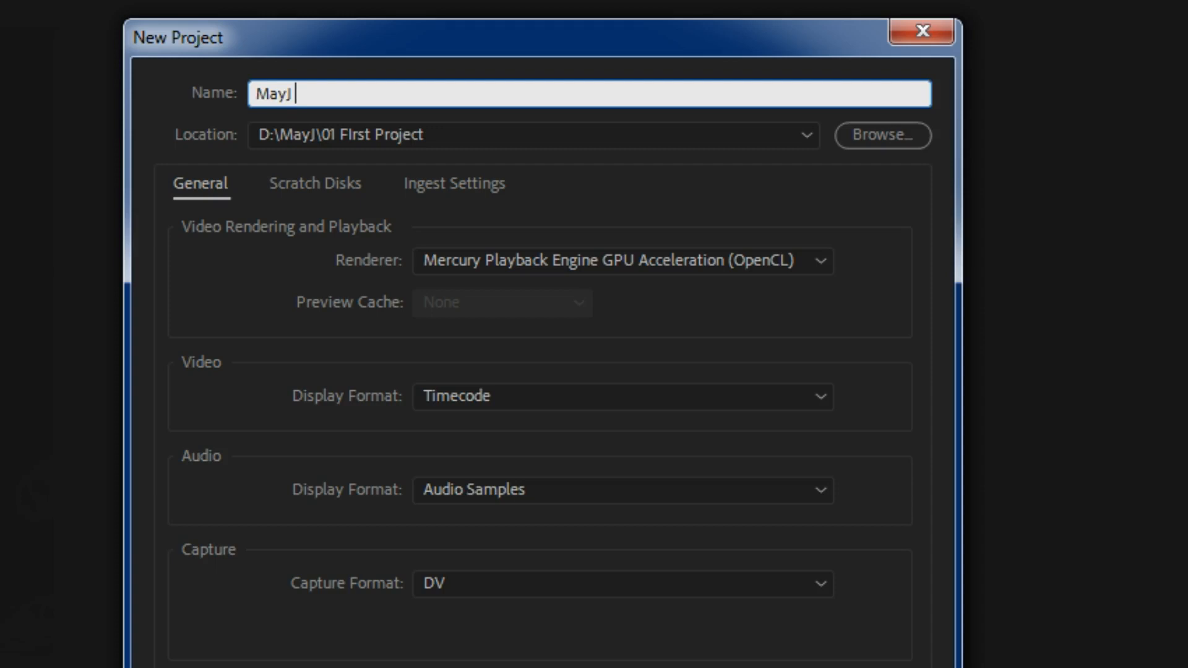
{"action": "type", "text": " What I Hate"}
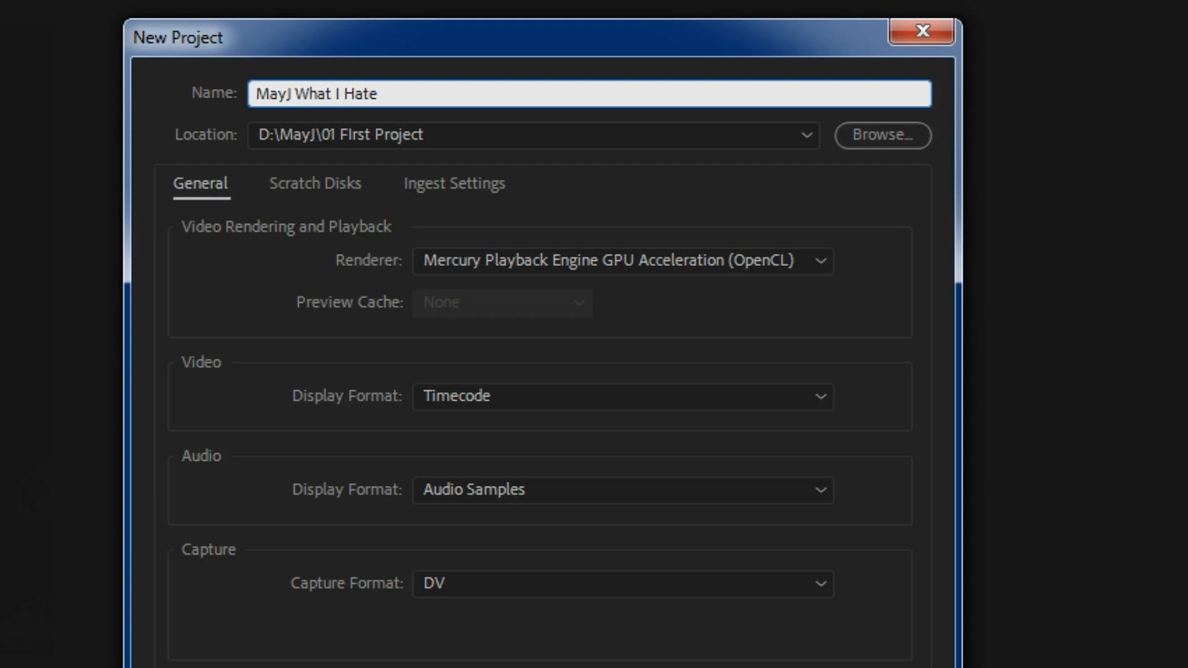
{"action": "key", "text": "Tab"}
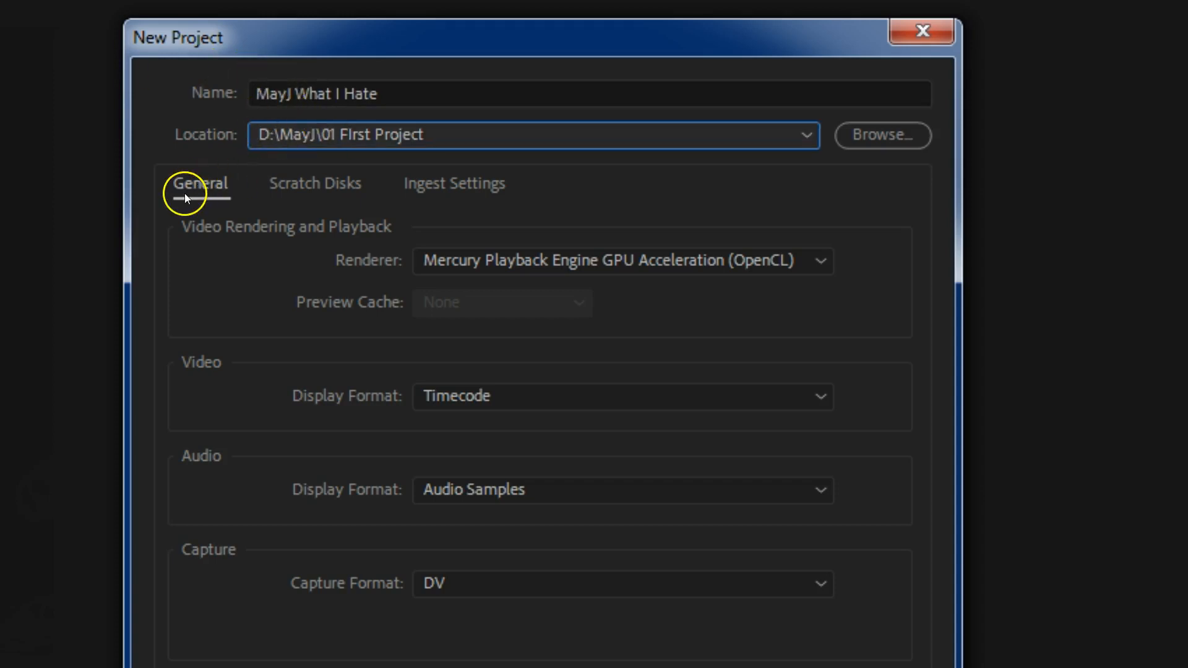
Set the Video Previews scratch disk to a new folder named "Adobe Scratch" on the RECOVERY (D:) drive.
{"action": "left_click", "coordinate": [333, 182]}
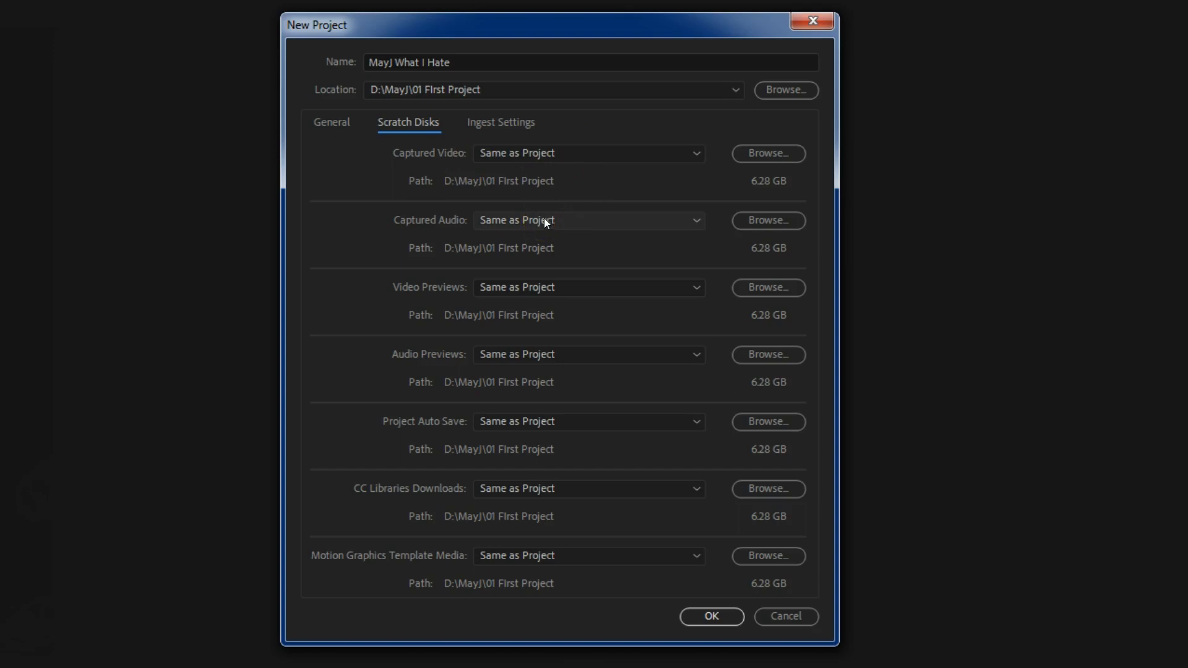
{"action": "left_click", "coordinate": [452, 150]}
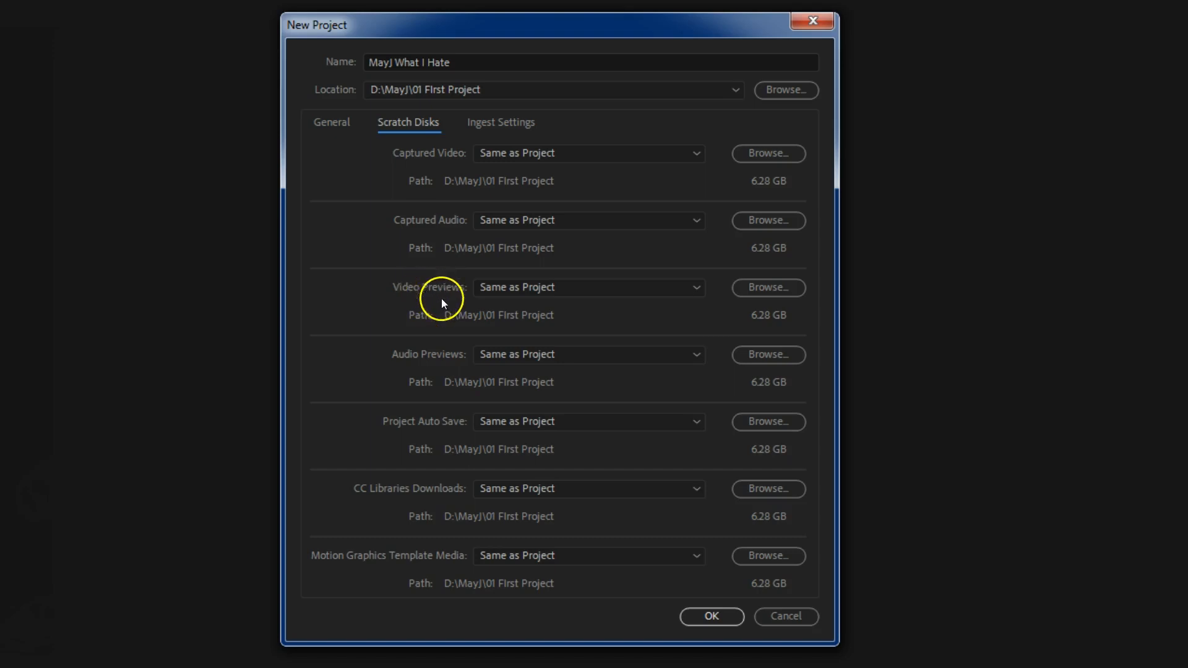
{"action": "left_click", "coordinate": [767, 288]}
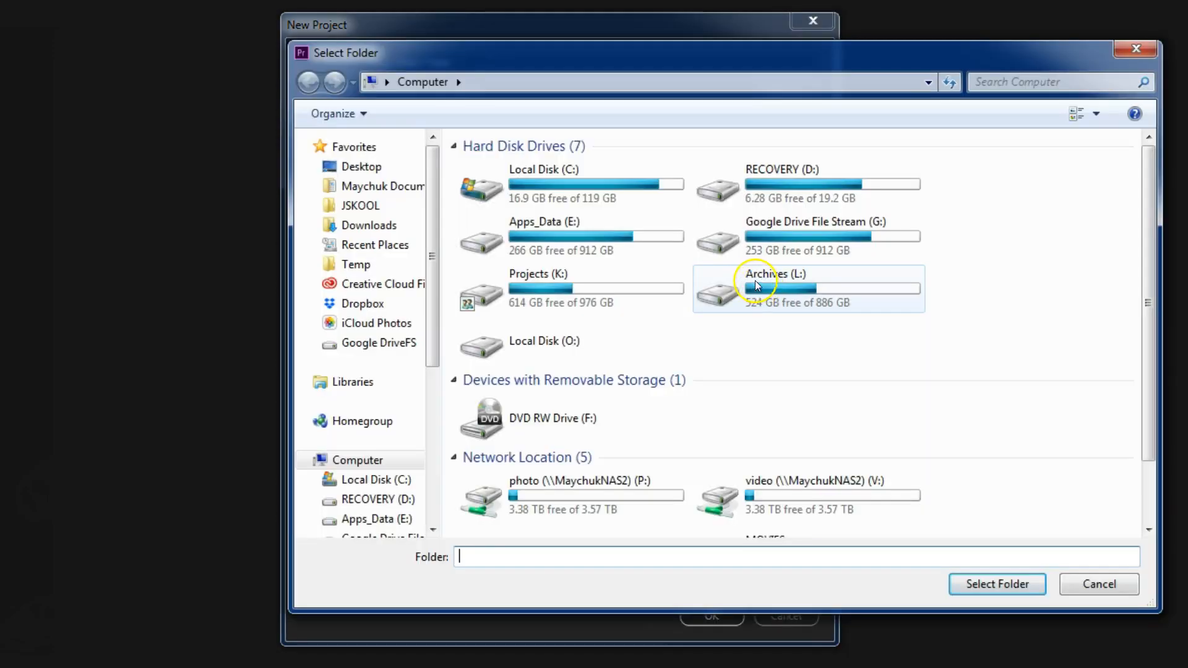
{"action": "left_click", "coordinate": [762, 181]}
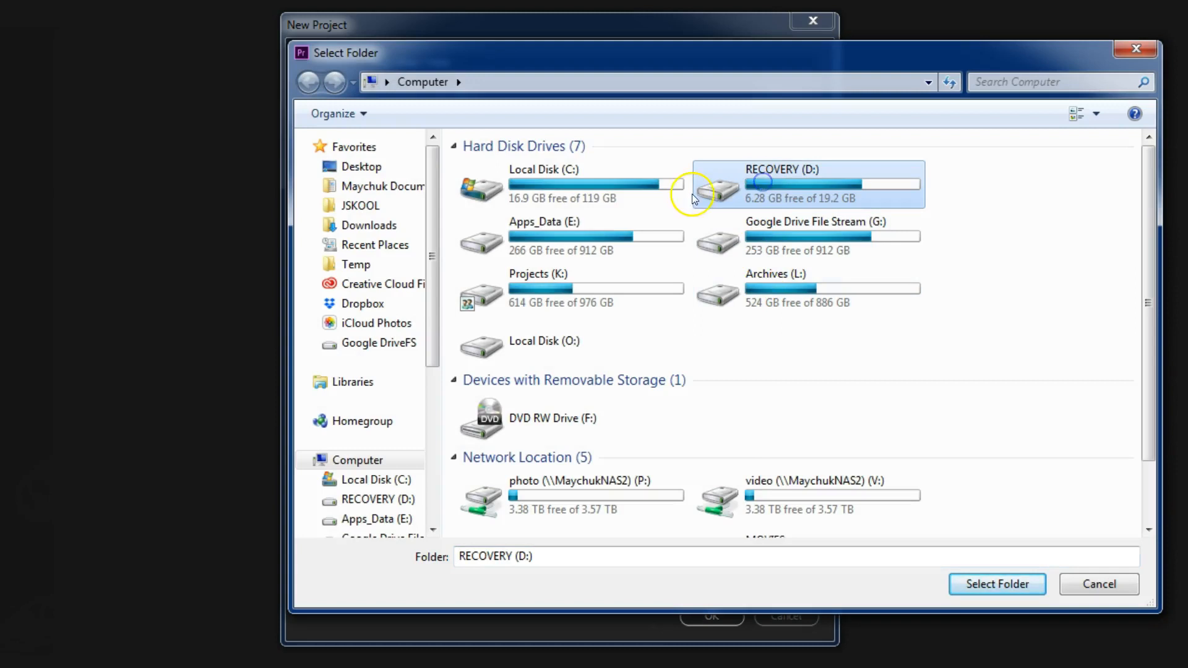
{"action": "double_click", "coordinate": [724, 186]}
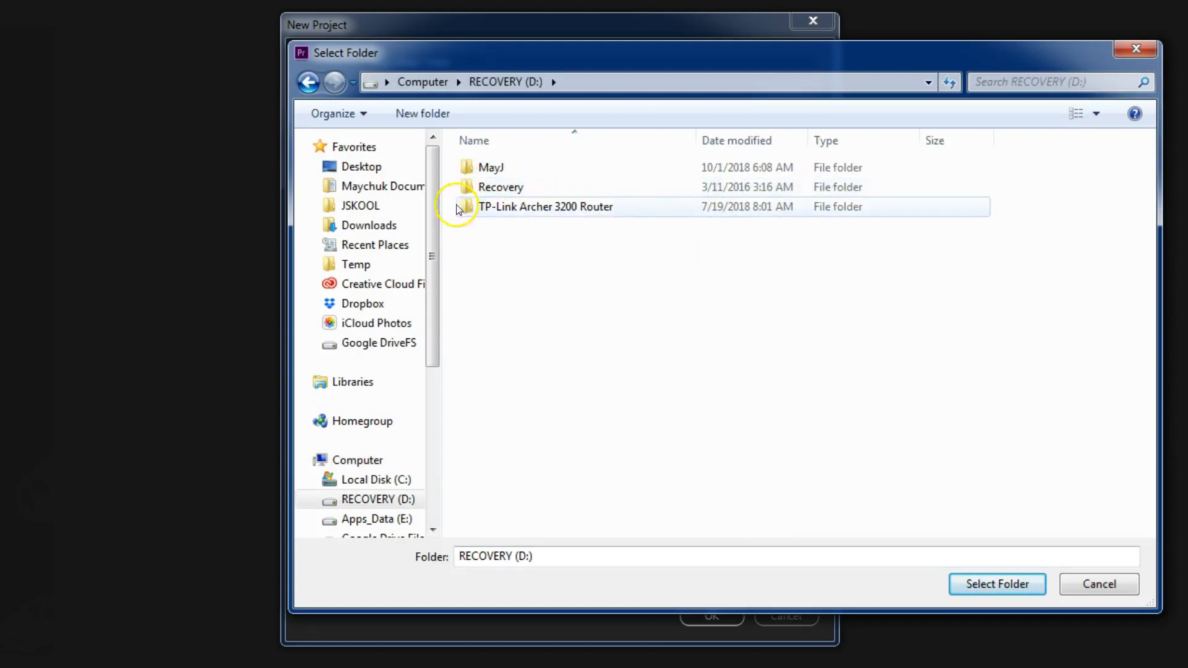
{"action": "left_click", "coordinate": [415, 114]}
{"action": "type", "text": "Ad"}
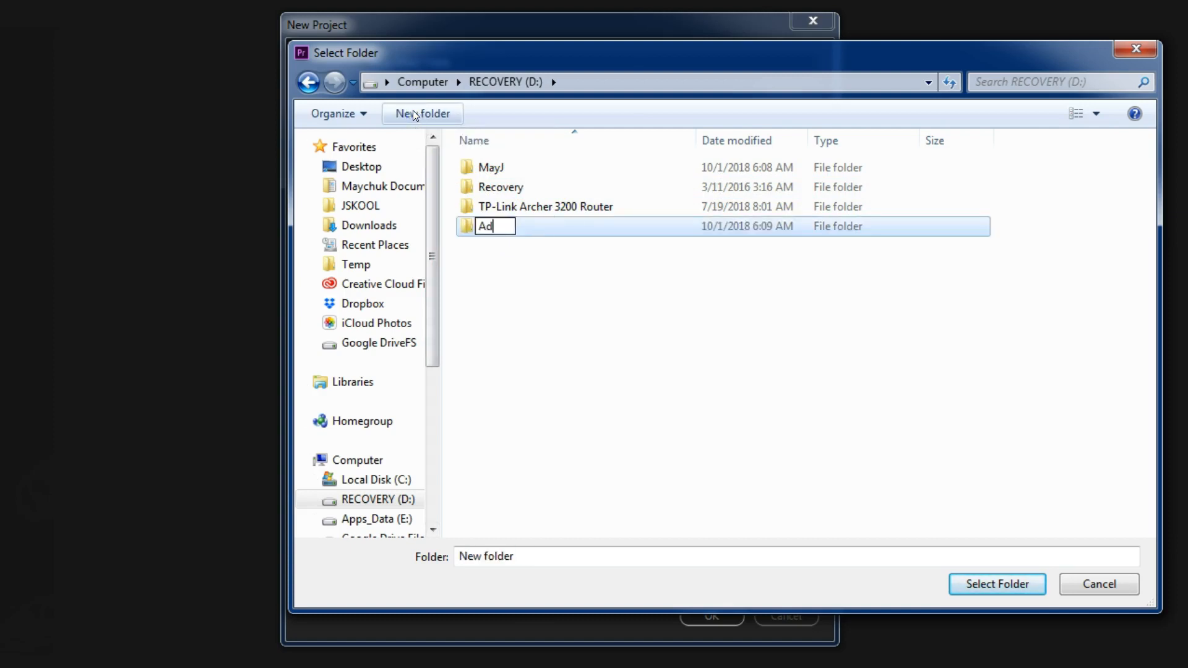
{"action": "type", "text": "obe Scra"}
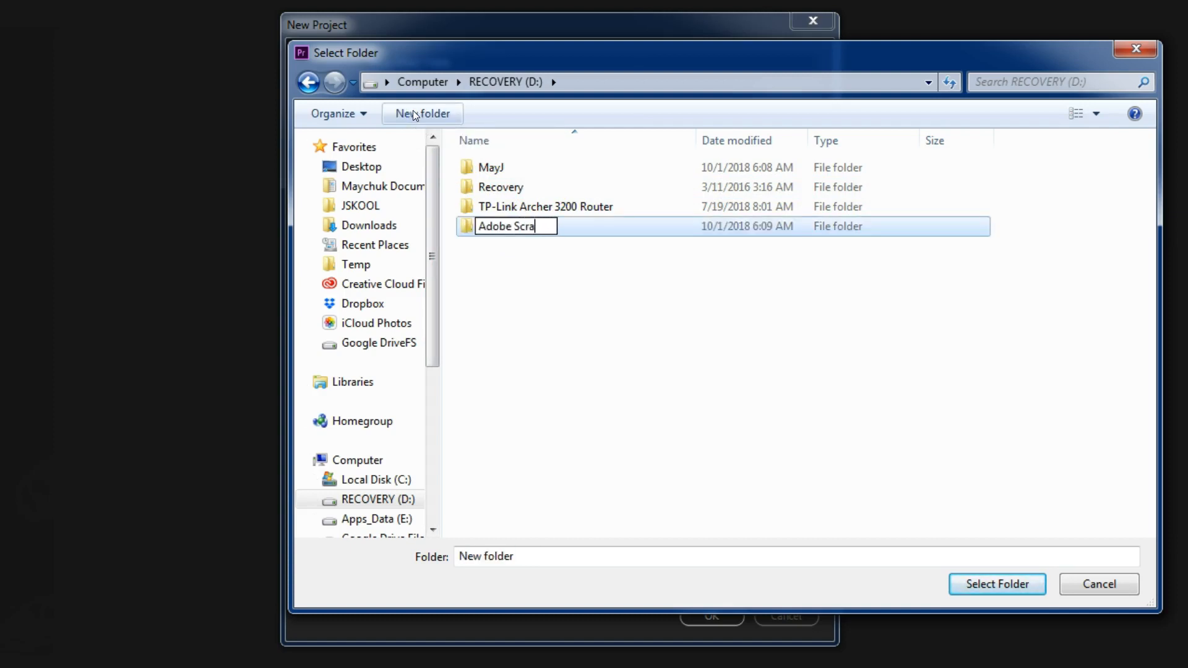
{"action": "type", "text": "tch"}
{"action": "key", "text": "Return"}
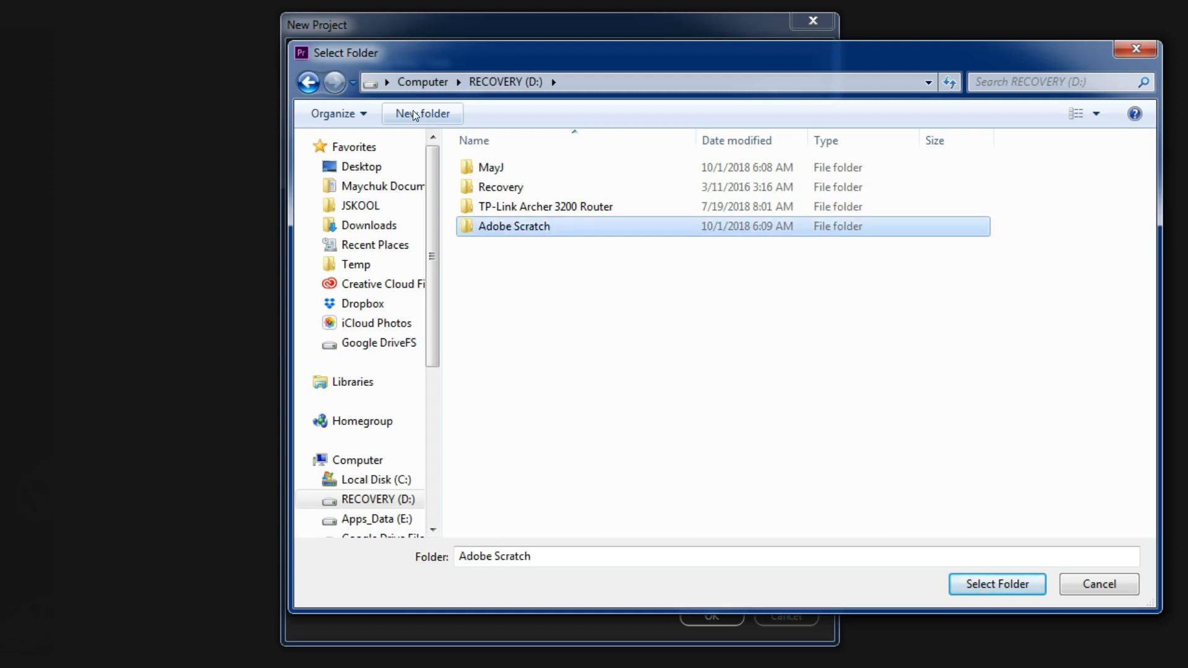
{"action": "left_click", "coordinate": [471, 228]}
{"action": "left_click", "coordinate": [1015, 585]}
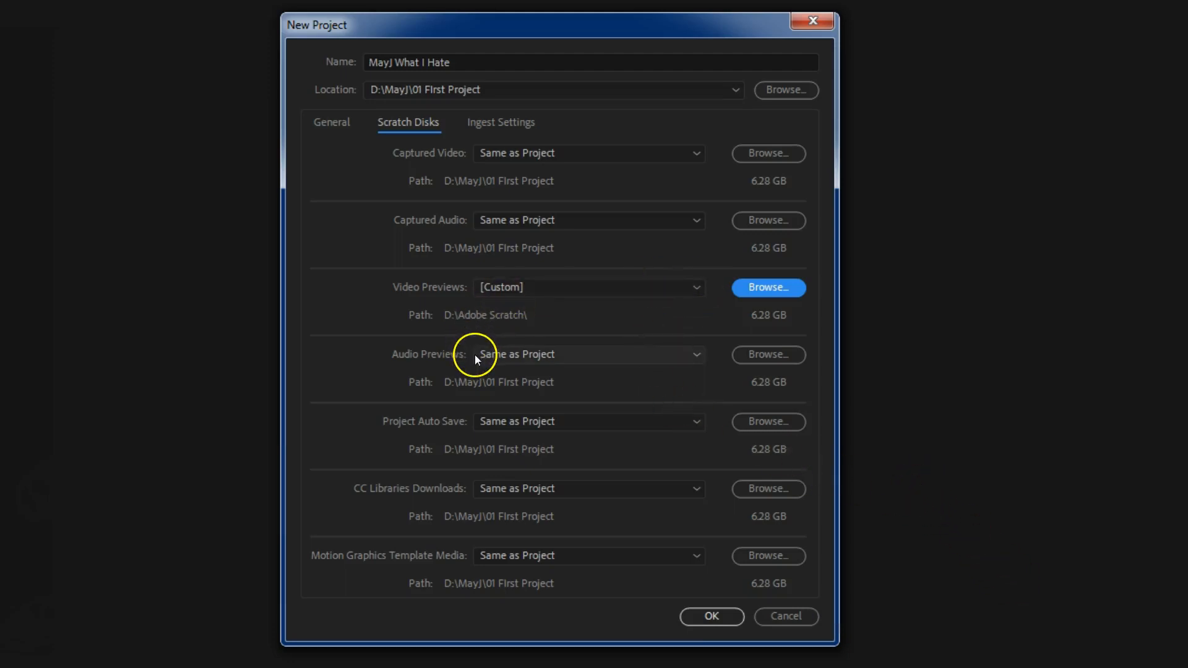
Set Audio Previews, Project Auto Save, CC Libraries Downloads and Motion Graphics Template Media to D:\Adobe Scratch, and create the project.
{"action": "left_click", "coordinate": [770, 356]}
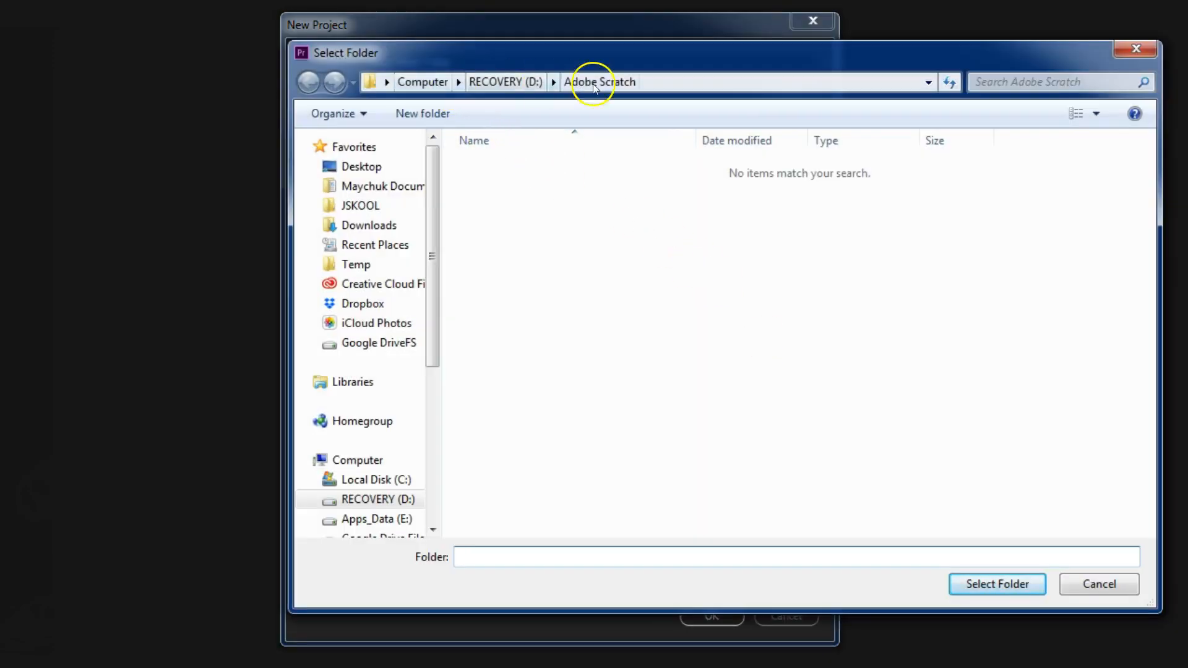
{"action": "left_click", "coordinate": [991, 588]}
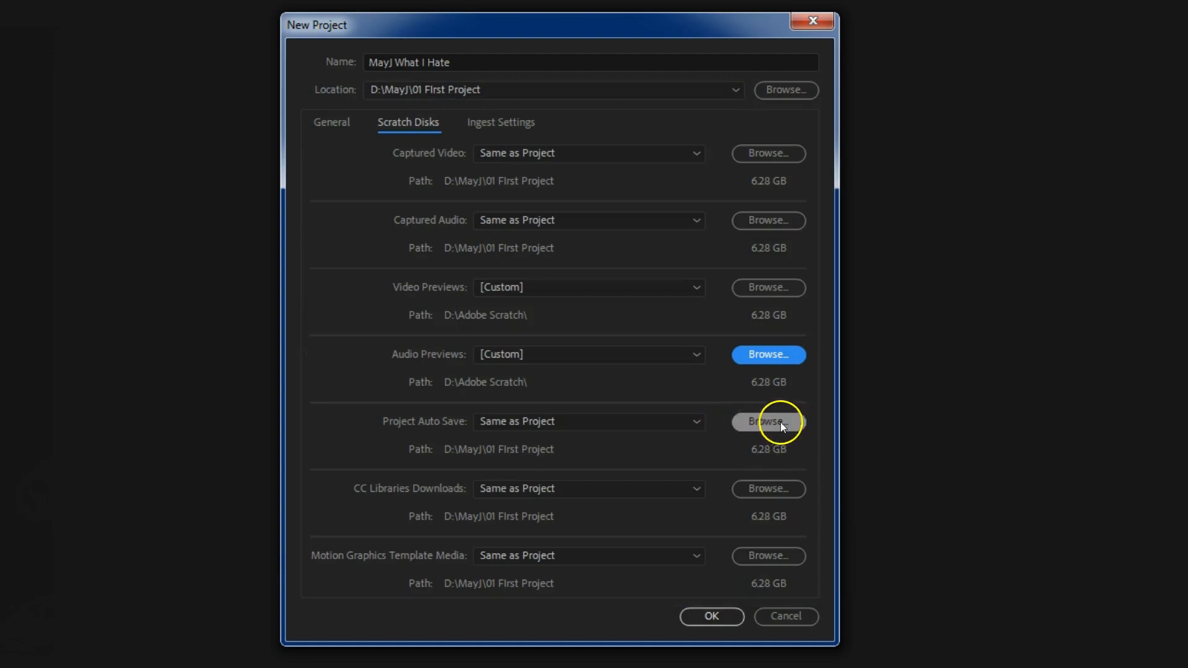
{"action": "left_click", "coordinate": [782, 425]}
{"action": "key", "text": "Return"}
{"action": "left_click", "coordinate": [773, 488]}
{"action": "key", "text": "Return"}
{"action": "left_click", "coordinate": [773, 557]}
{"action": "key", "text": "Return"}
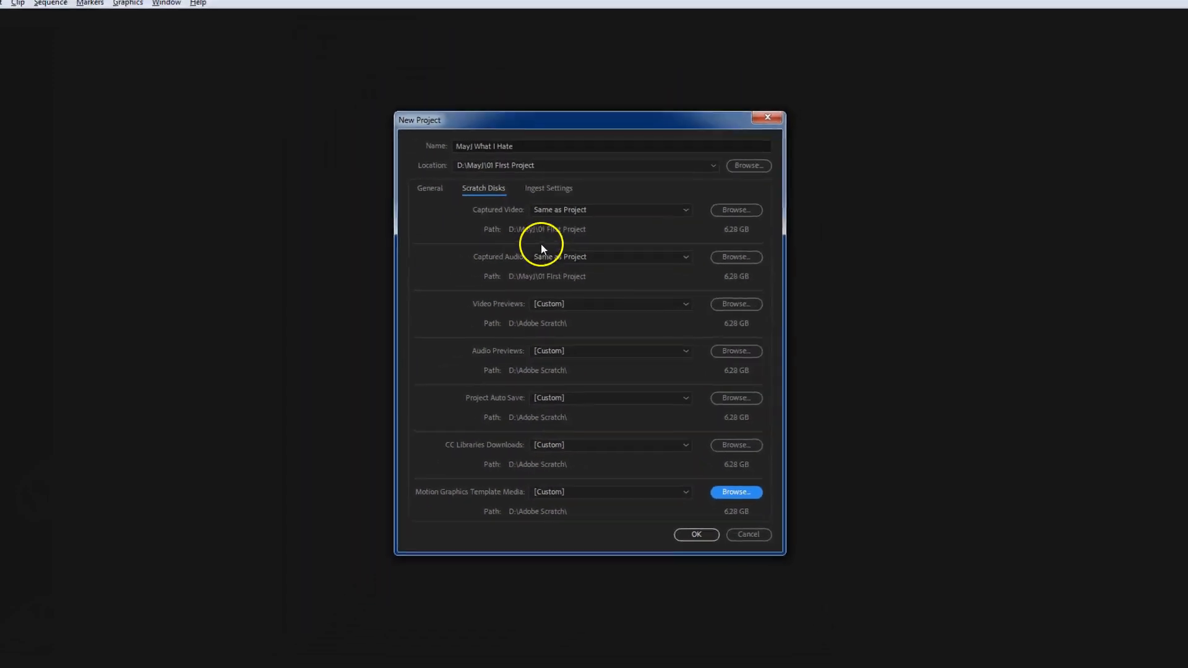
{"action": "left_click", "coordinate": [696, 525]}
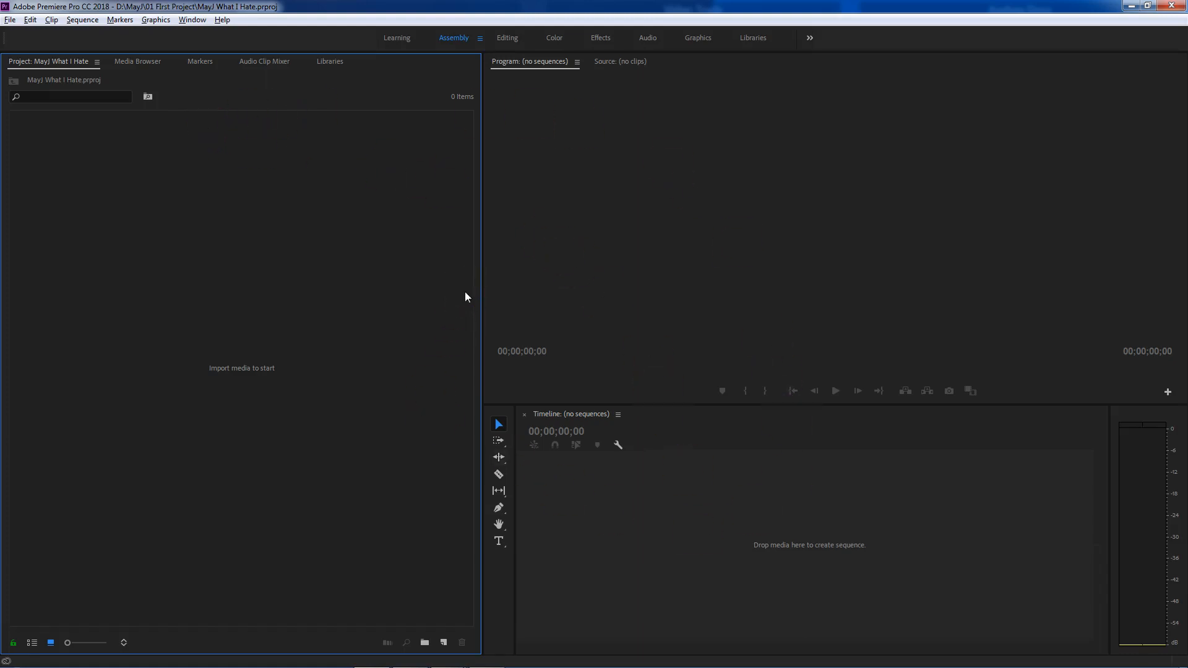
Resize the Assembly workspace panels, making the Project panel narrower and the Timeline area taller.
{"action": "left_click_drag", "start_coordinate": [480, 312], "coordinate": [385, 318]}
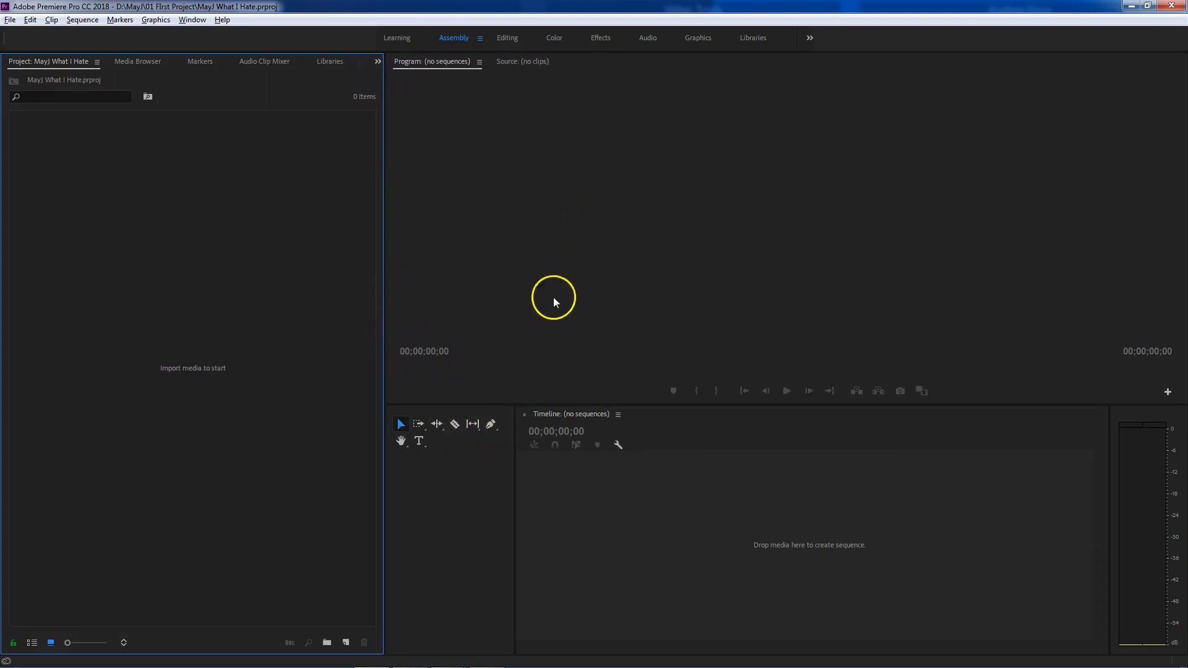
{"action": "left_click_drag", "start_coordinate": [617, 403], "coordinate": [617, 351]}
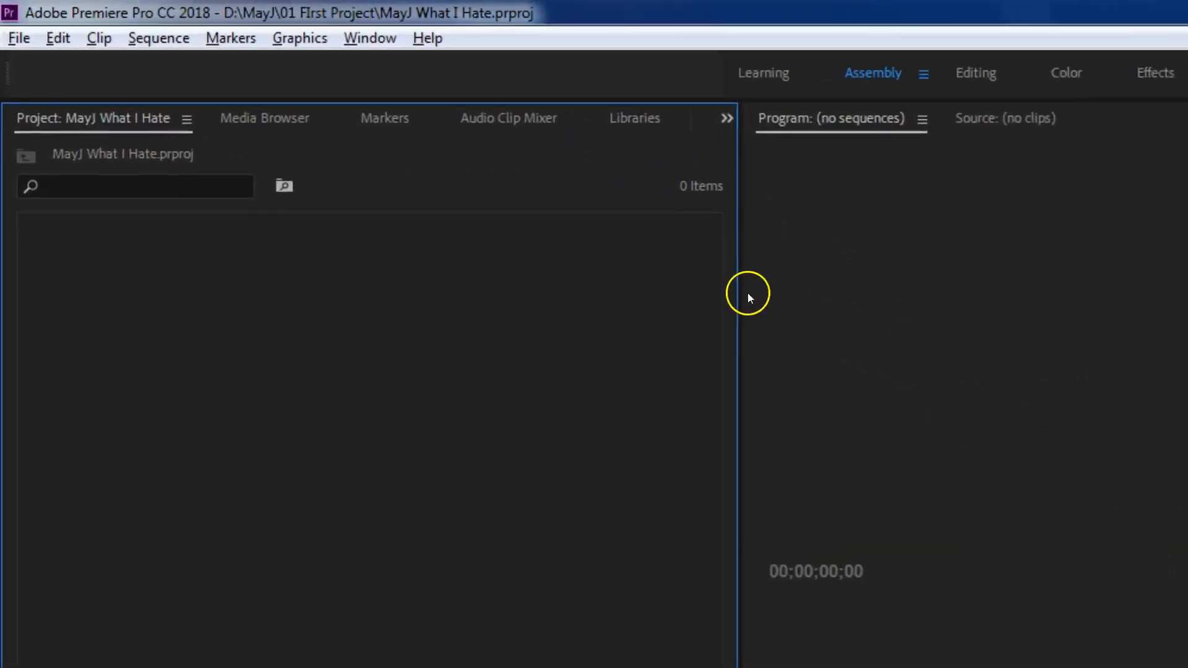
Switch the workspace to Editing.
{"action": "left_click", "coordinate": [359, 38]}
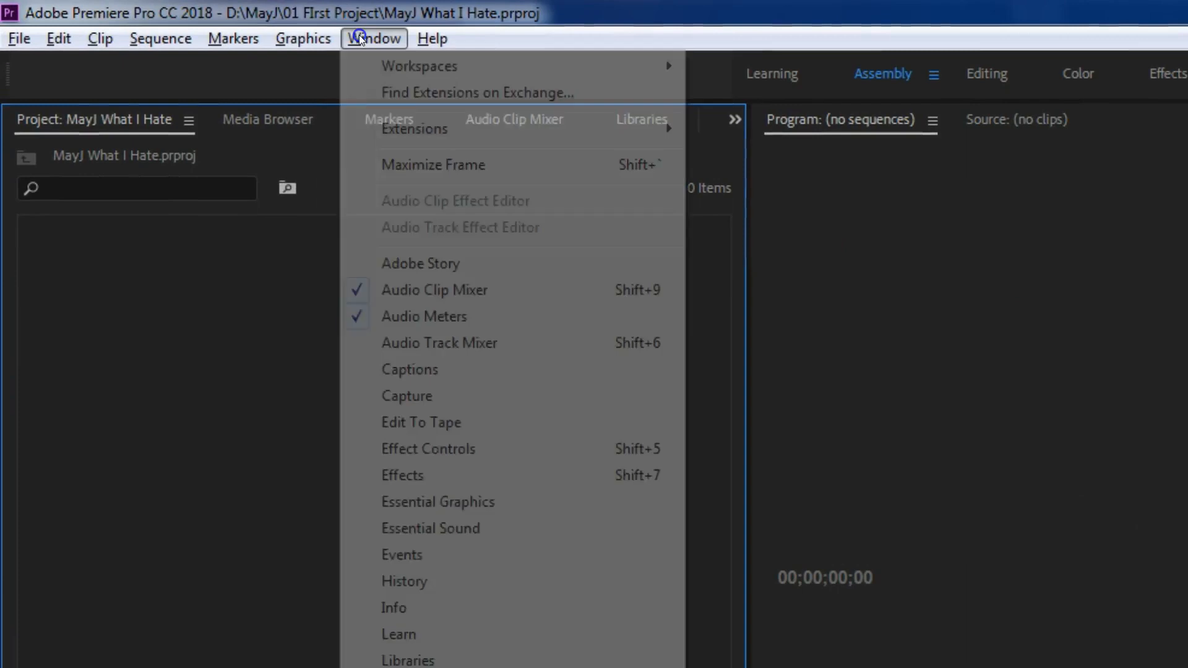
{"action": "mouse_move", "coordinate": [374, 66]}
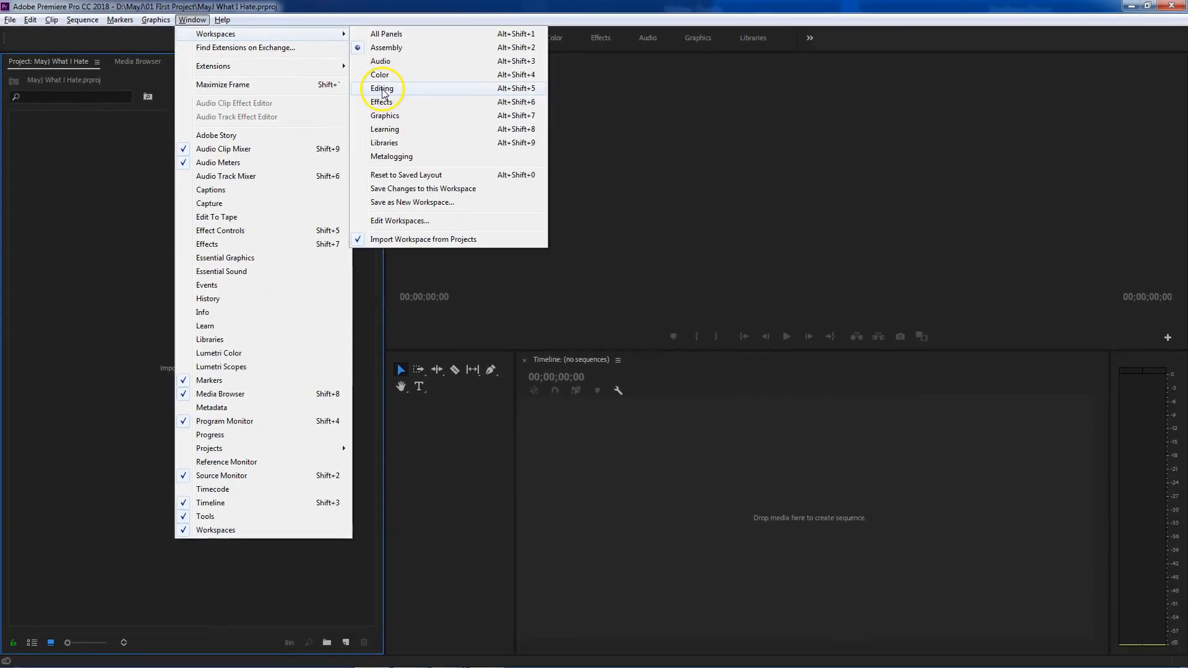
{"action": "left_click", "coordinate": [382, 89]}
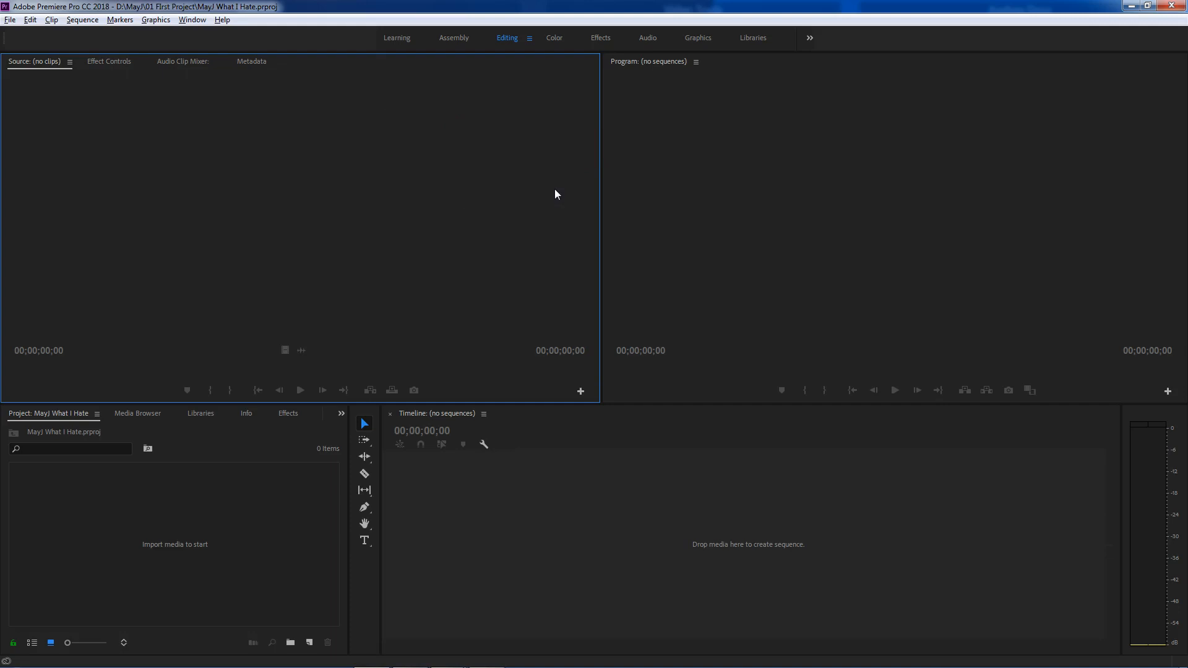
Reset the Editing workspace to its saved layout.
{"action": "left_click", "coordinate": [192, 24]}
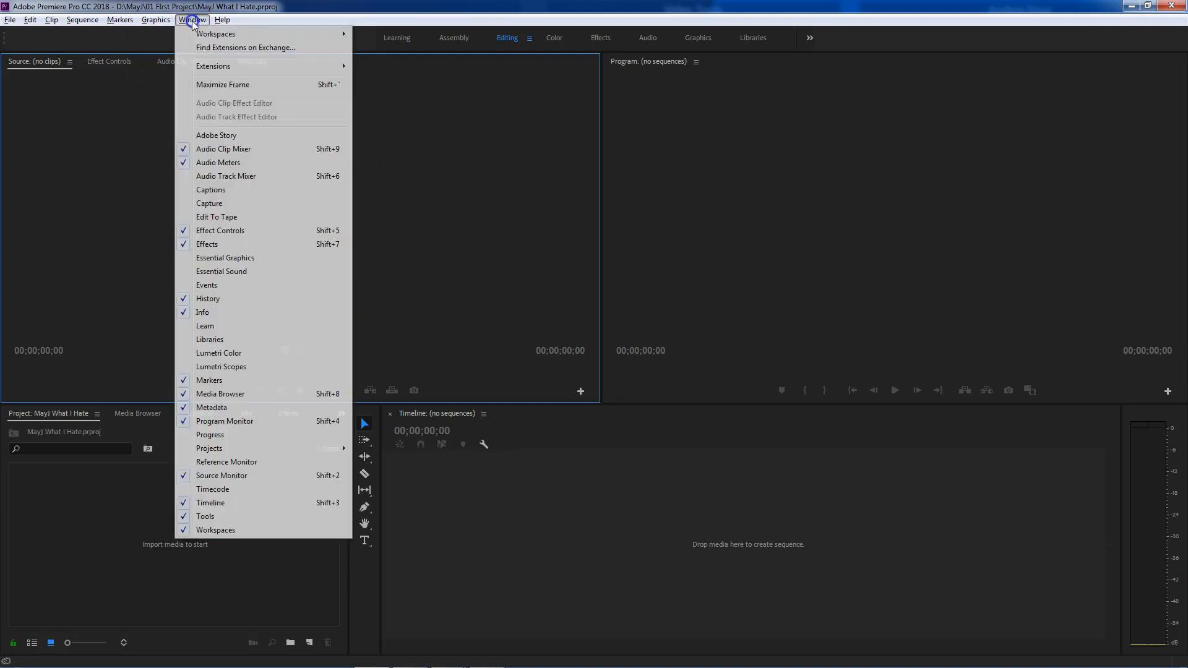
{"action": "mouse_move", "coordinate": [239, 37]}
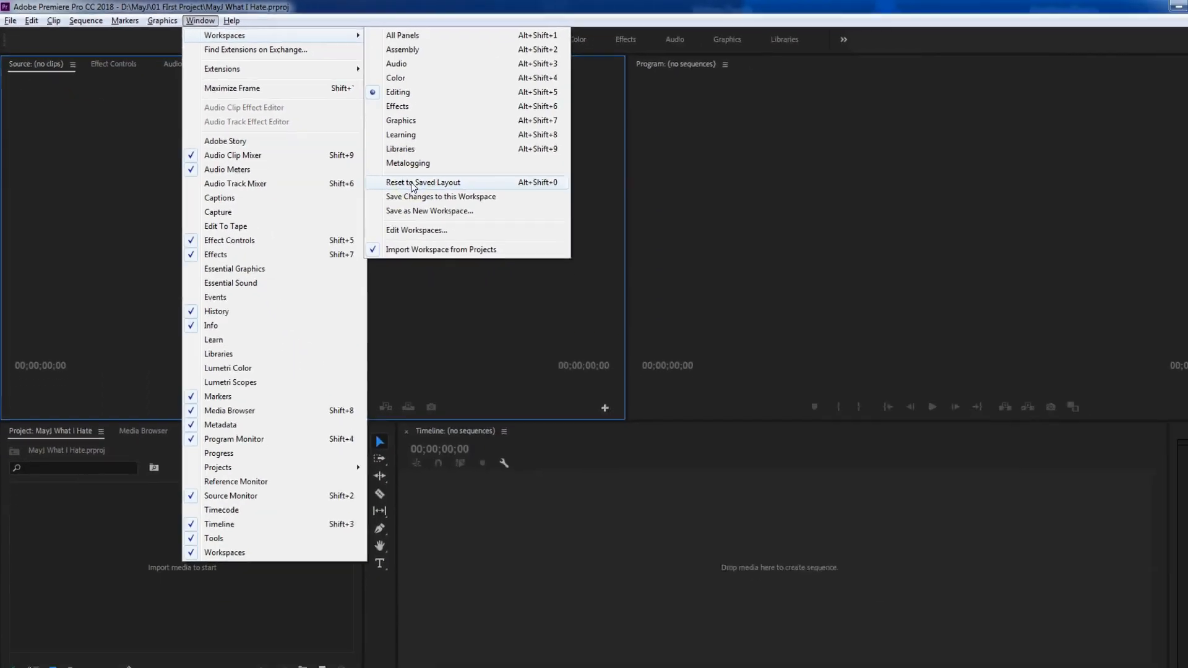
{"action": "left_click", "coordinate": [419, 187]}
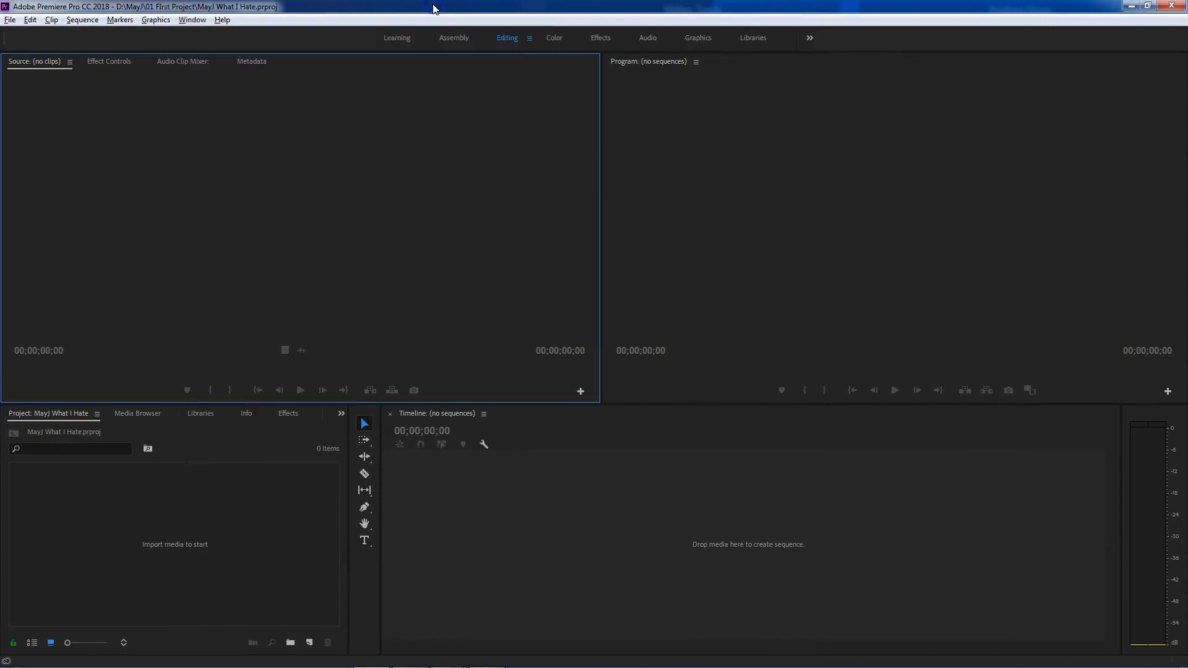
{"action": "left_click", "coordinate": [295, 171]}
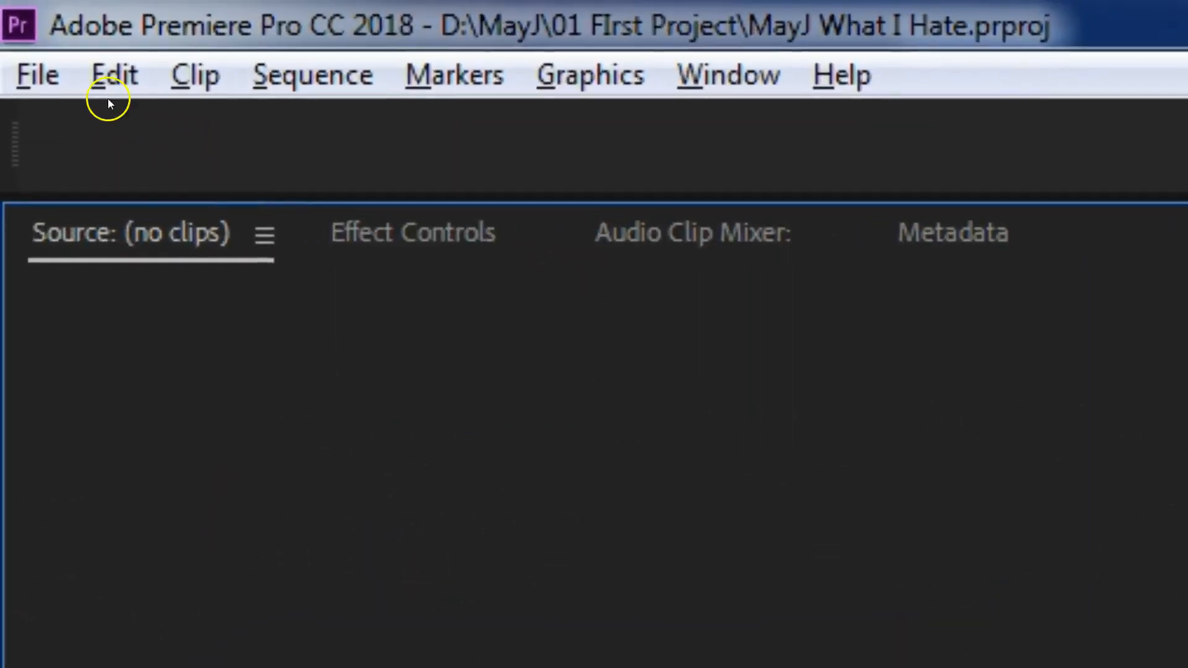
In the Media Cache preferences, set the Media Cache Files location to the Adobe Scratch folder on the RECOVERY (D:) drive.
{"action": "left_click", "coordinate": [115, 74]}
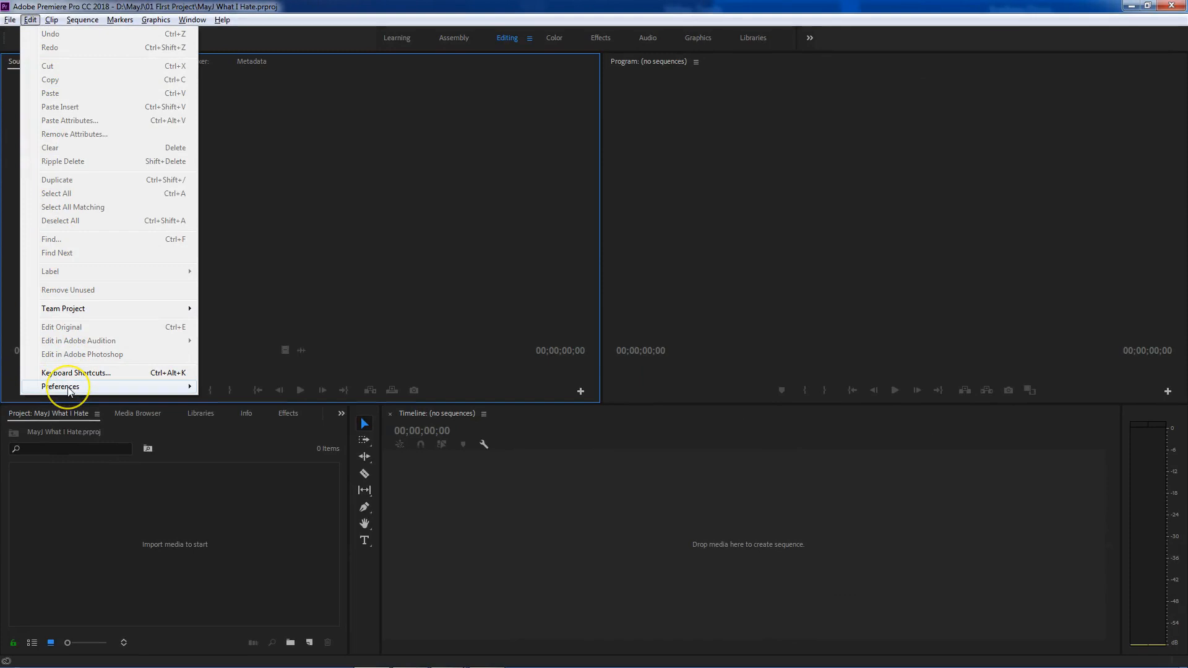
{"action": "mouse_move", "coordinate": [68, 390]}
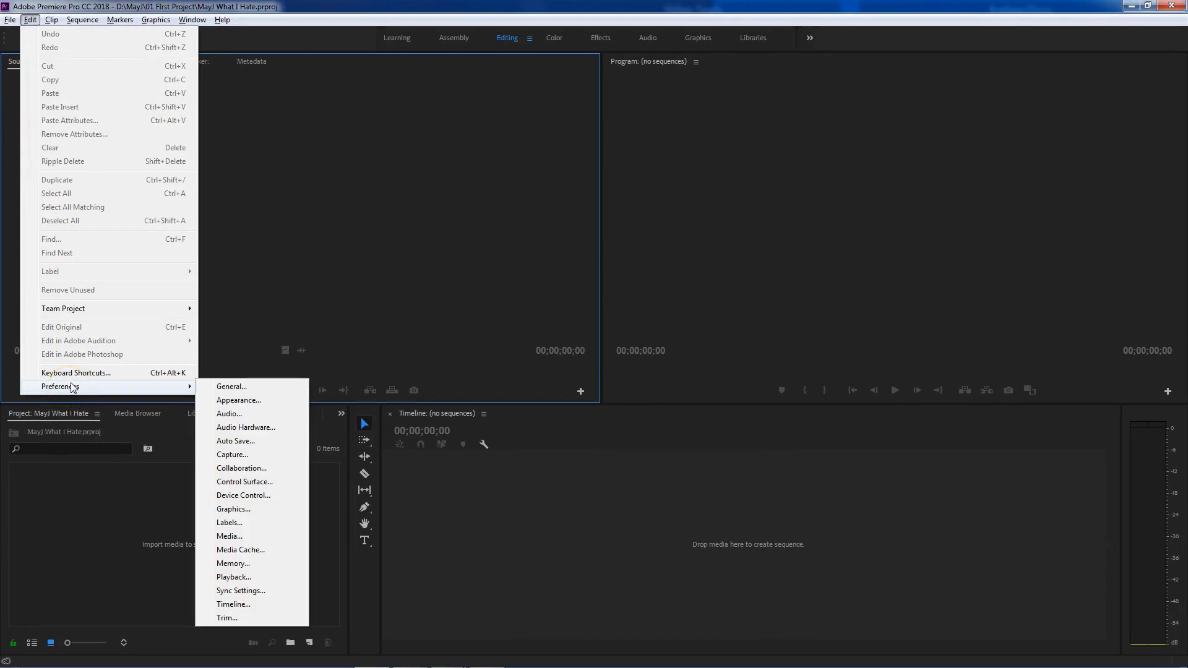
{"action": "left_click", "coordinate": [85, 386]}
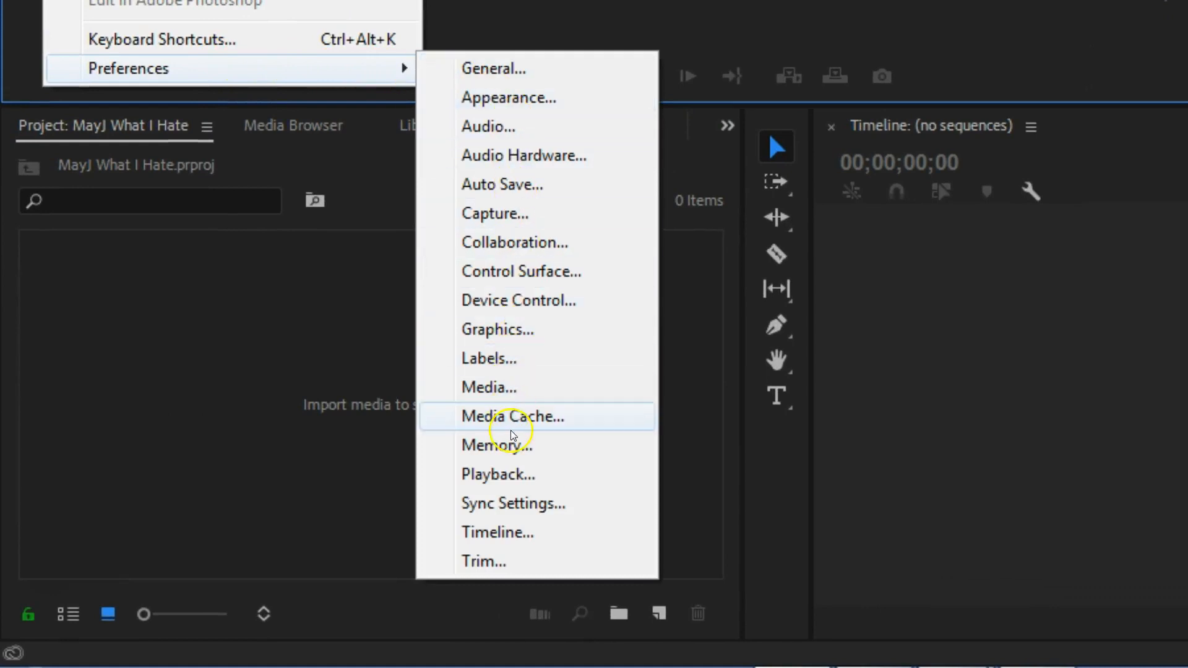
{"action": "left_click", "coordinate": [515, 422]}
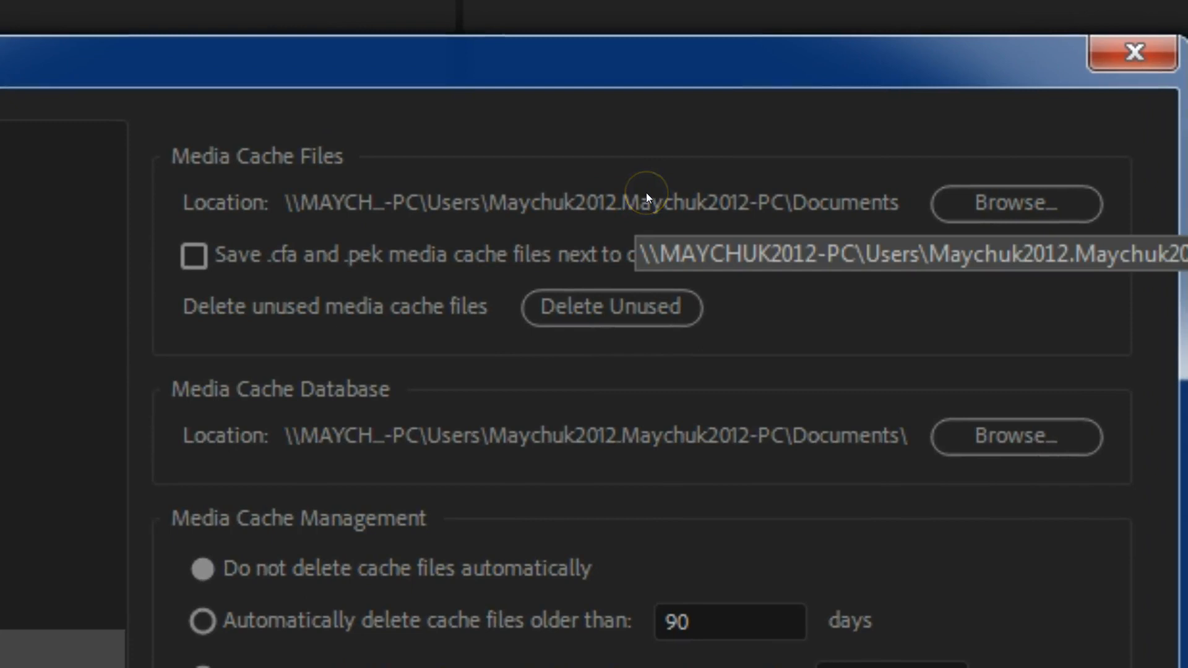
{"action": "left_click", "coordinate": [1014, 207]}
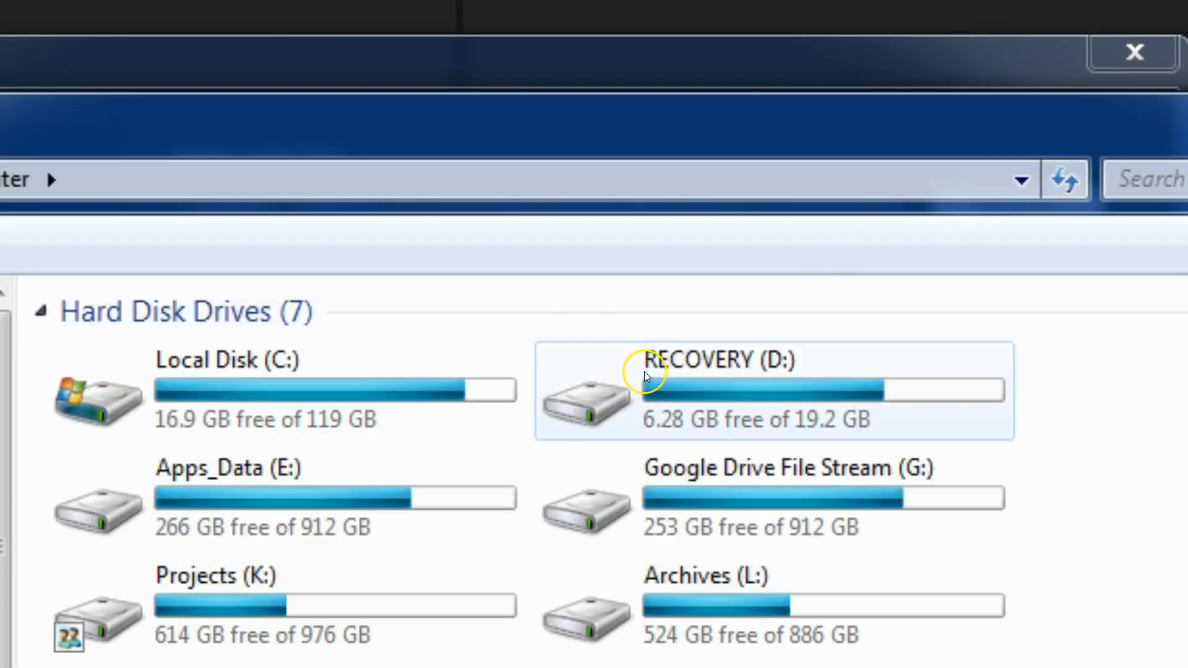
{"action": "double_click", "coordinate": [645, 376]}
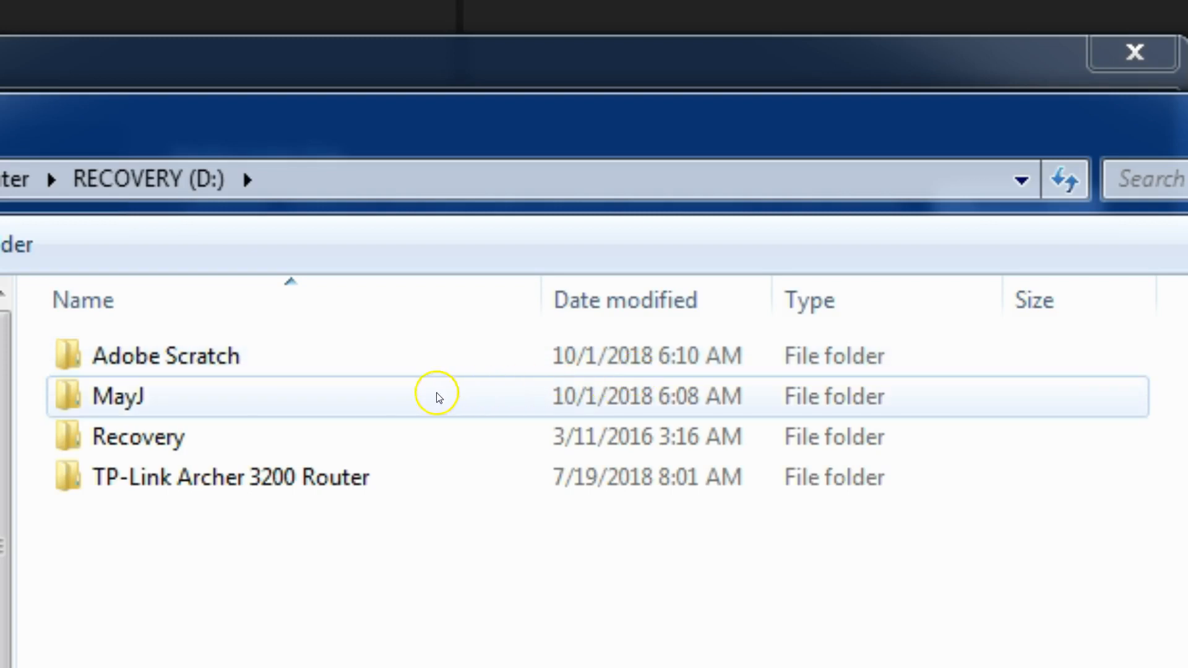
{"action": "left_click", "coordinate": [100, 397]}
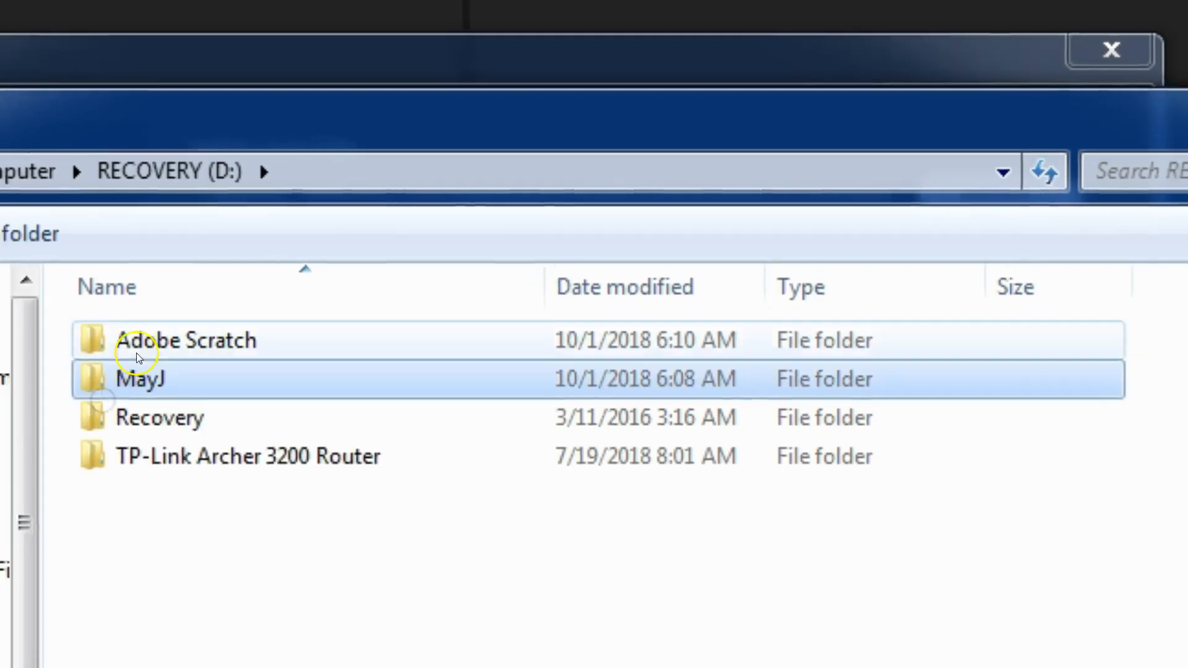
{"action": "double_click", "coordinate": [138, 354]}
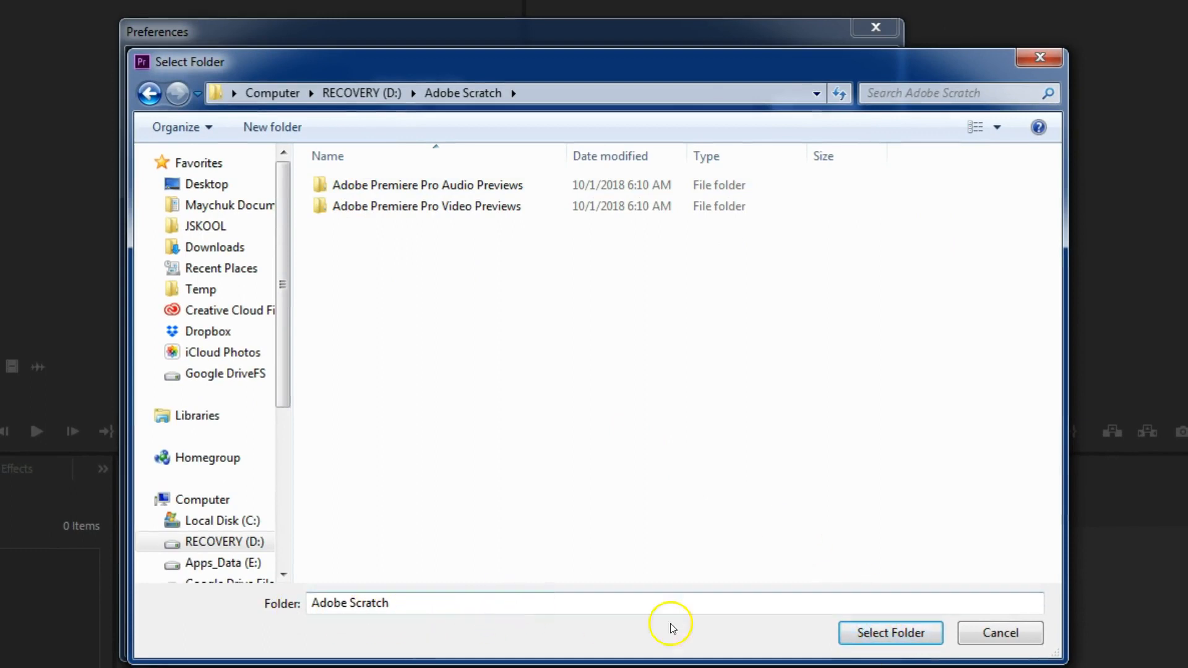
{"action": "left_click", "coordinate": [903, 632]}
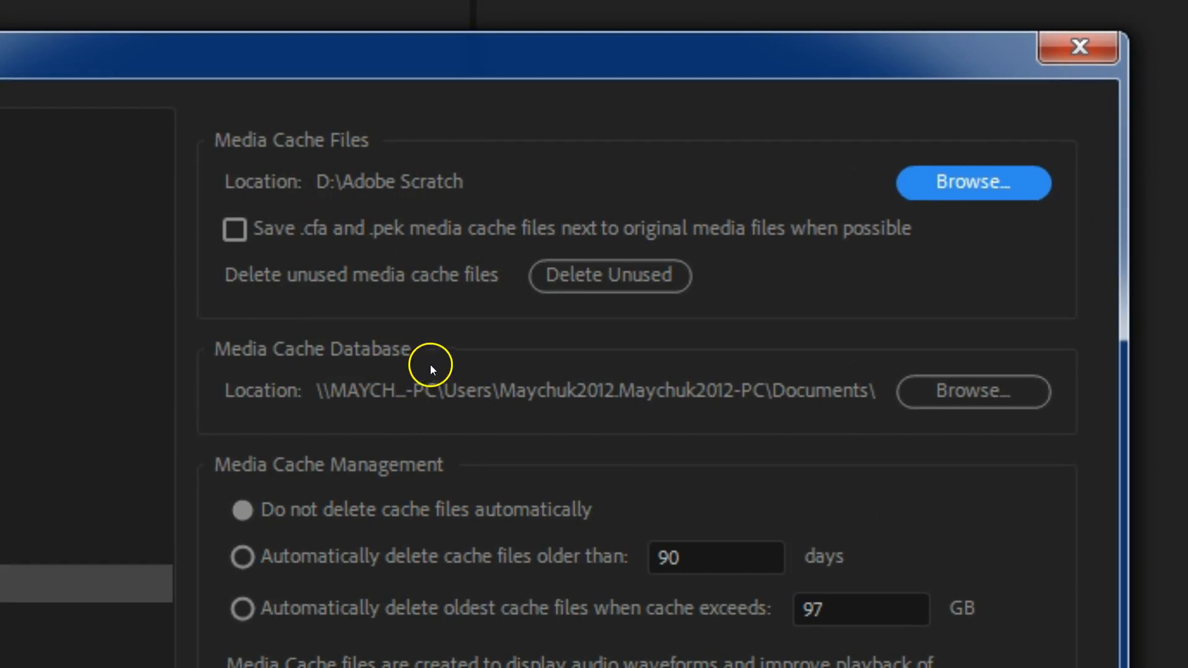
Set the Media Cache Database location to D:\Adobe Scratch, move the existing database there, and apply the preferences.
{"action": "left_click", "coordinate": [985, 395]}
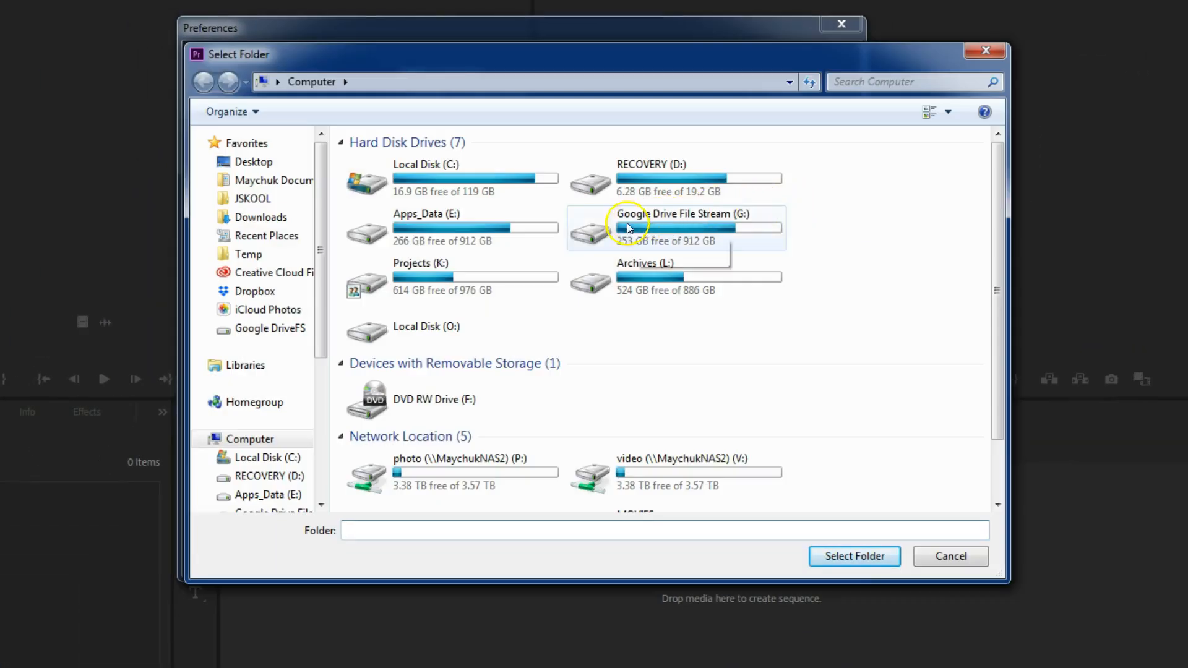
{"action": "double_click", "coordinate": [646, 175]}
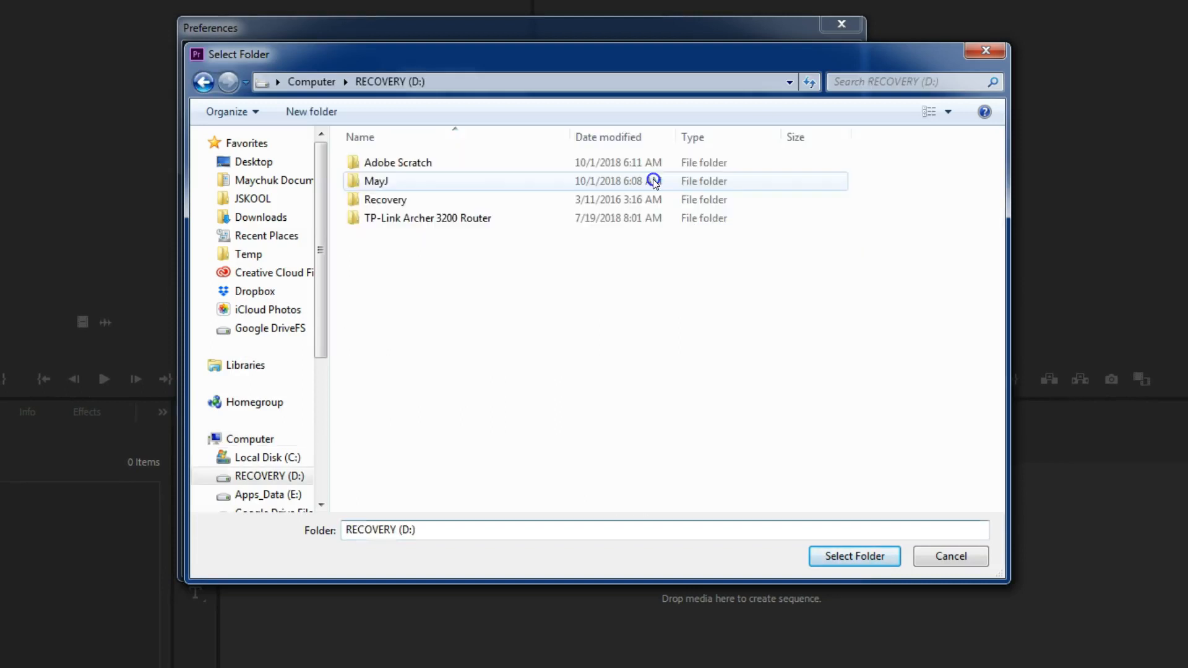
{"action": "left_click", "coordinate": [379, 165]}
{"action": "left_click", "coordinate": [847, 554]}
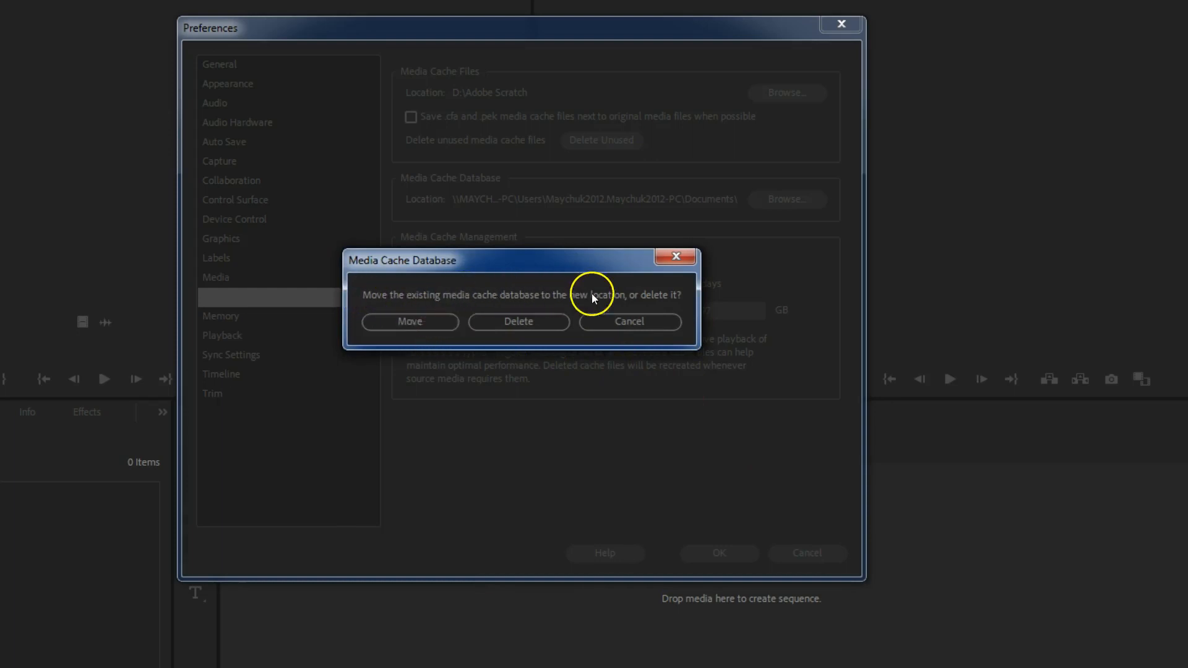
{"action": "left_click", "coordinate": [421, 321]}
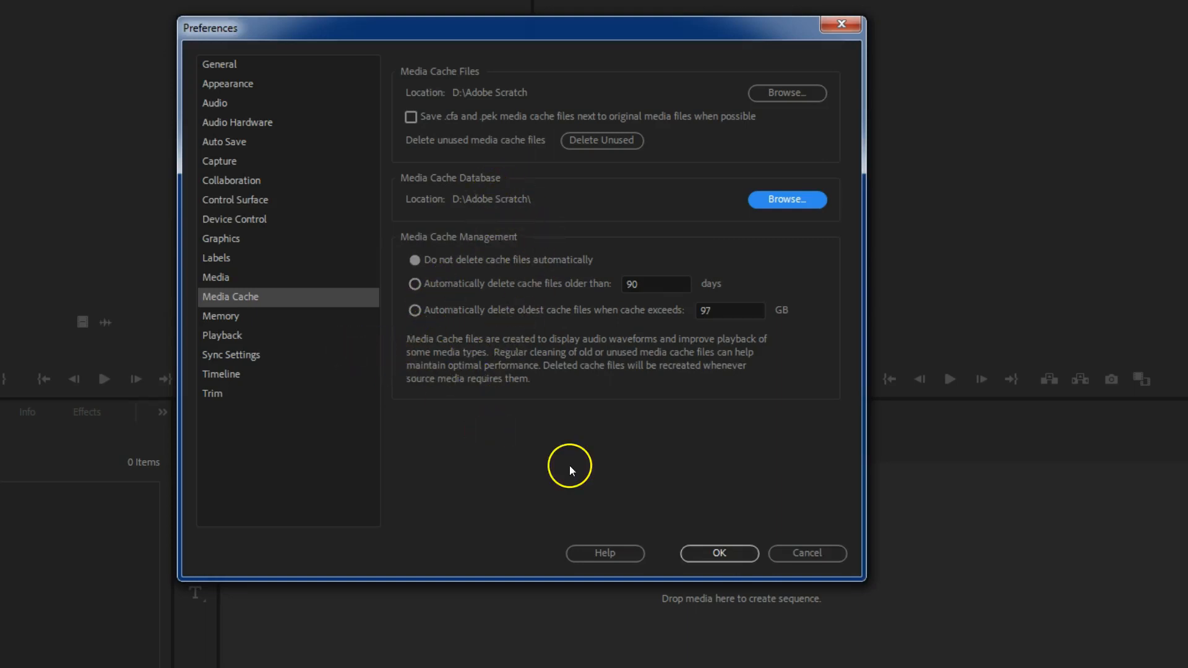
{"action": "left_click", "coordinate": [719, 552]}
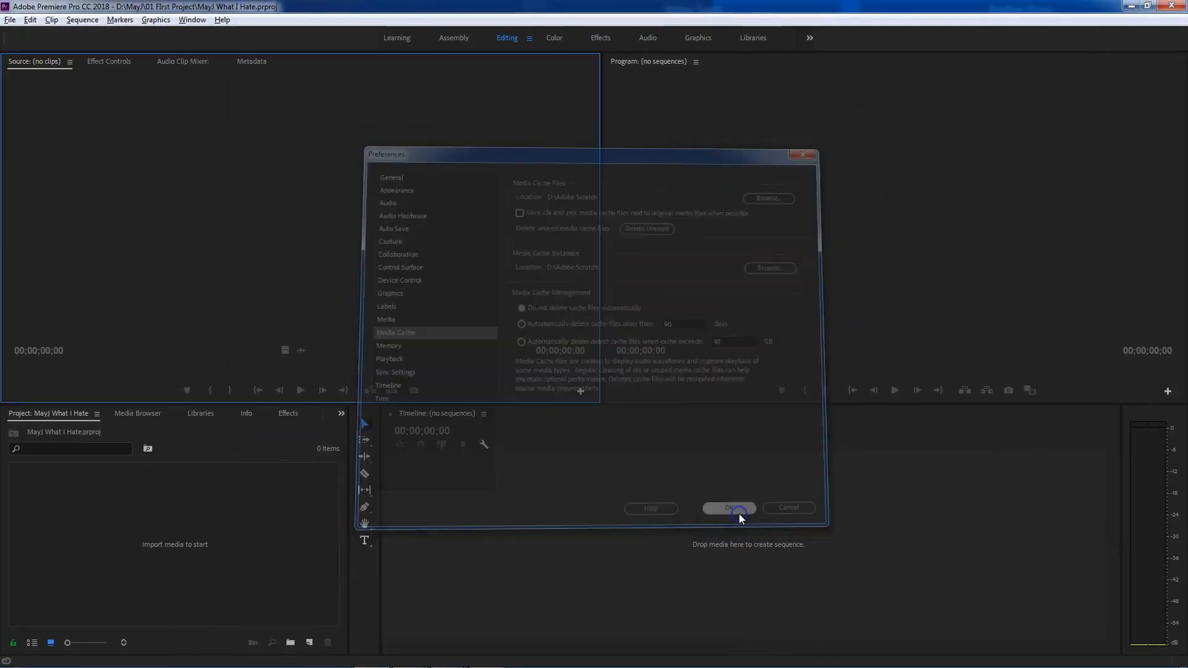
Check the available Default Output devices in the Audio Hardware preferences, keeping the current speakers.
{"action": "left_click", "coordinate": [31, 20]}
{"action": "mouse_move", "coordinate": [57, 386]}
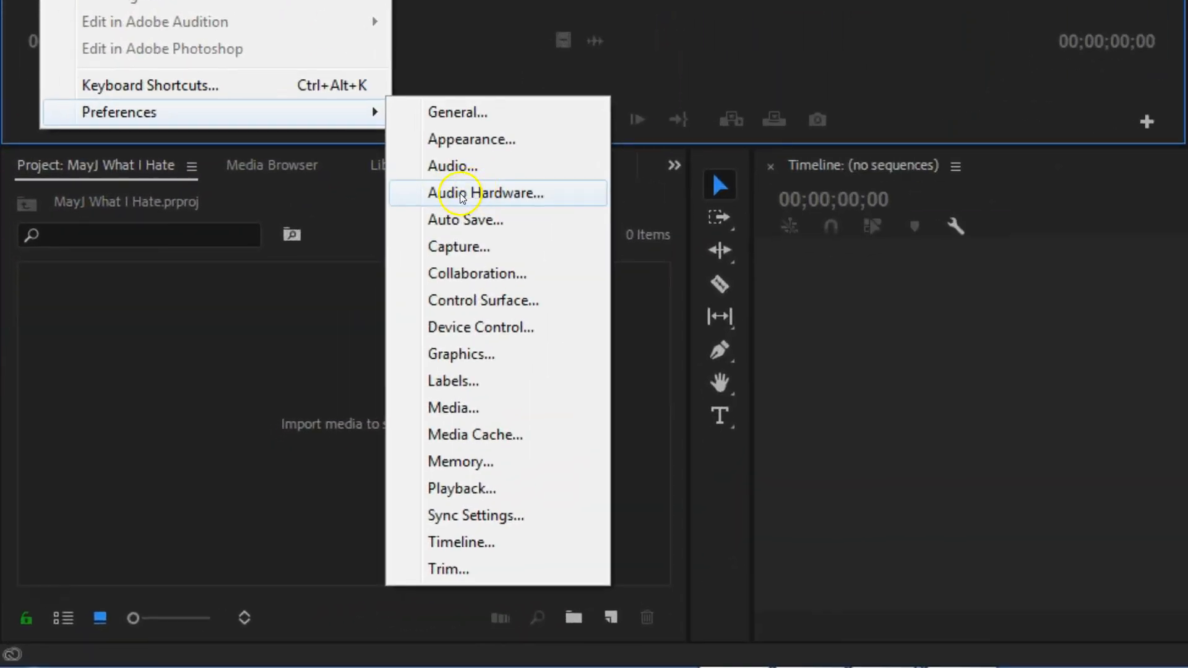
{"action": "left_click", "coordinate": [476, 193]}
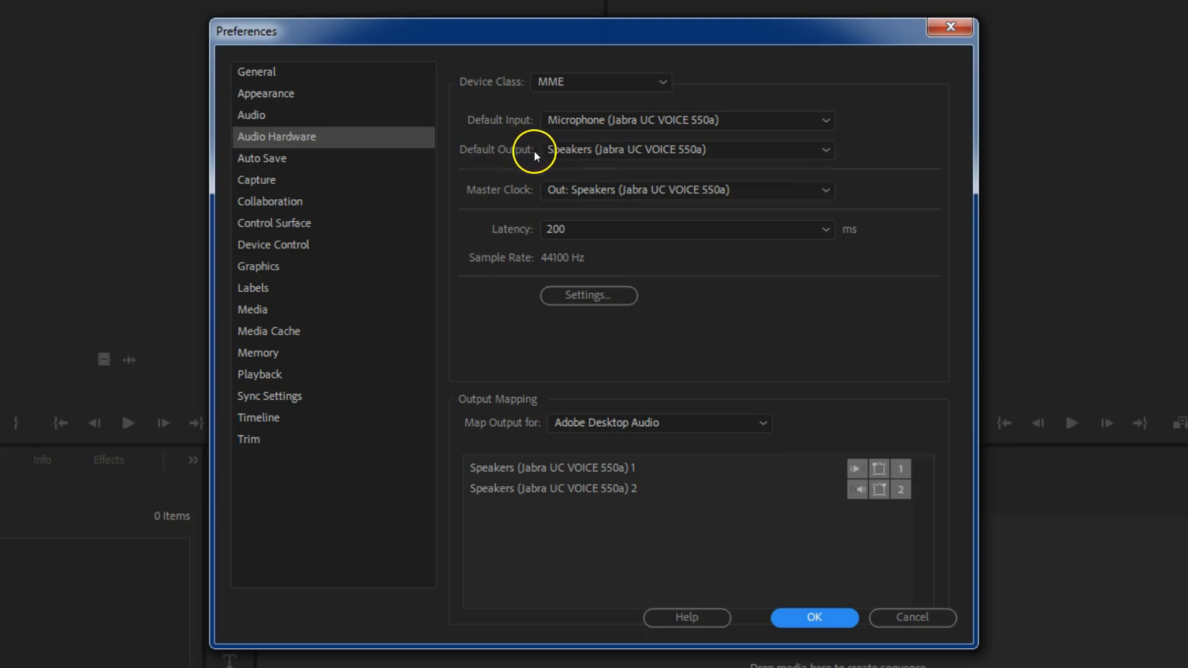
{"action": "left_click", "coordinate": [576, 149]}
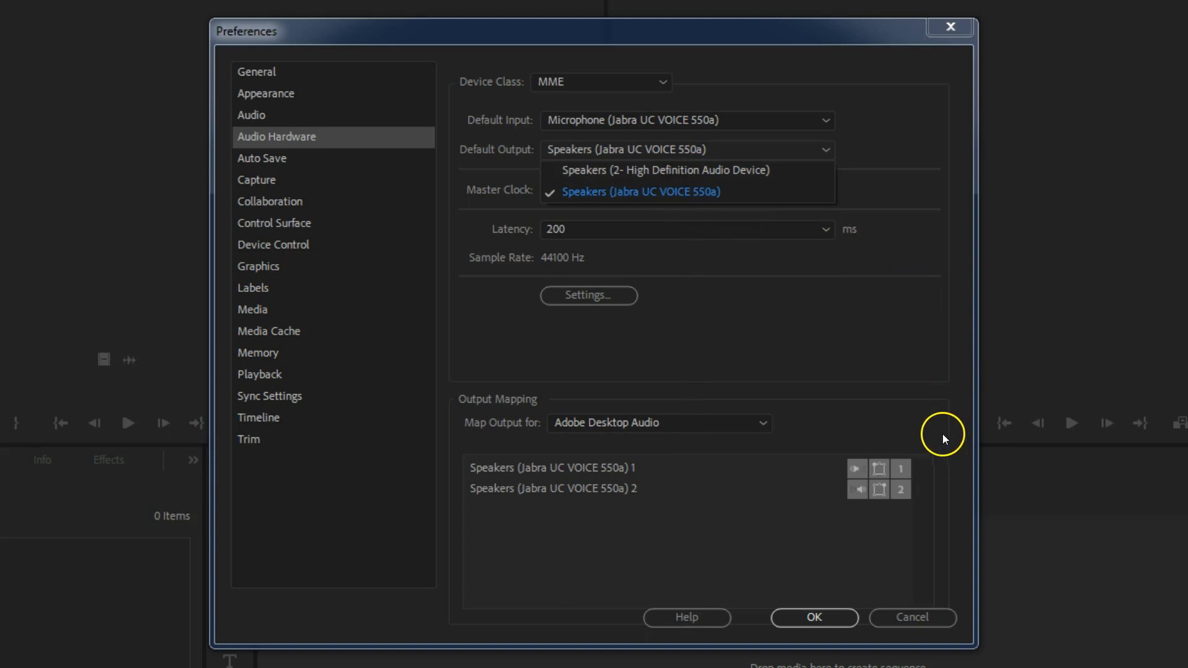
{"action": "left_click", "coordinate": [836, 599]}
{"action": "left_click", "coordinate": [825, 610]}
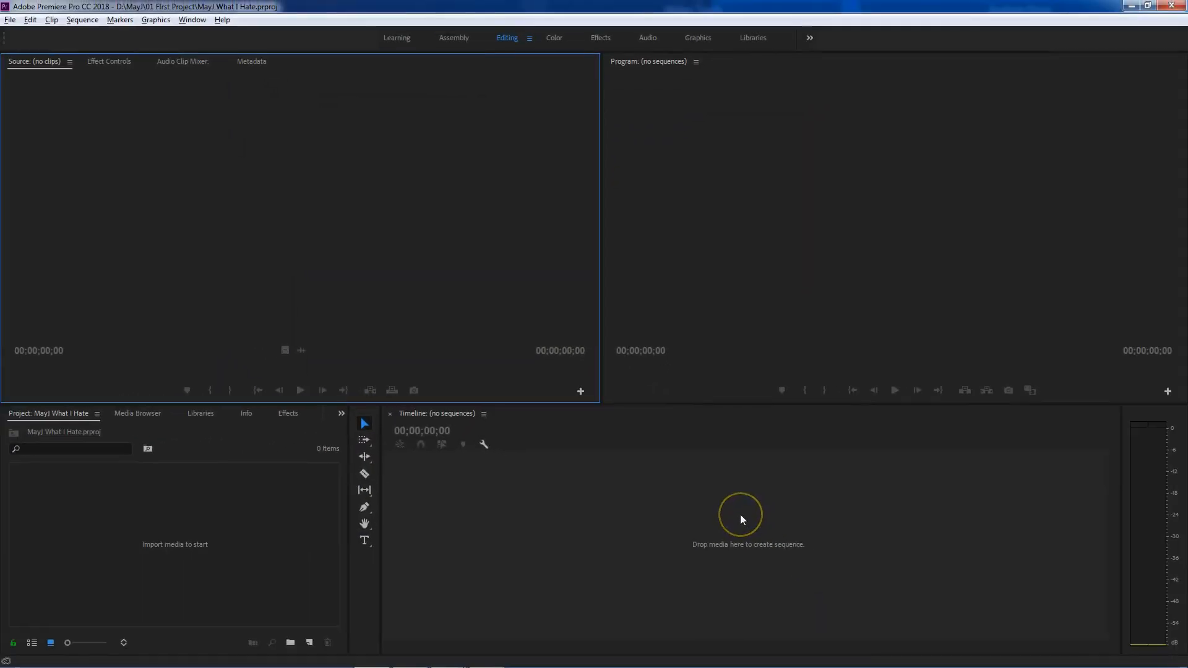